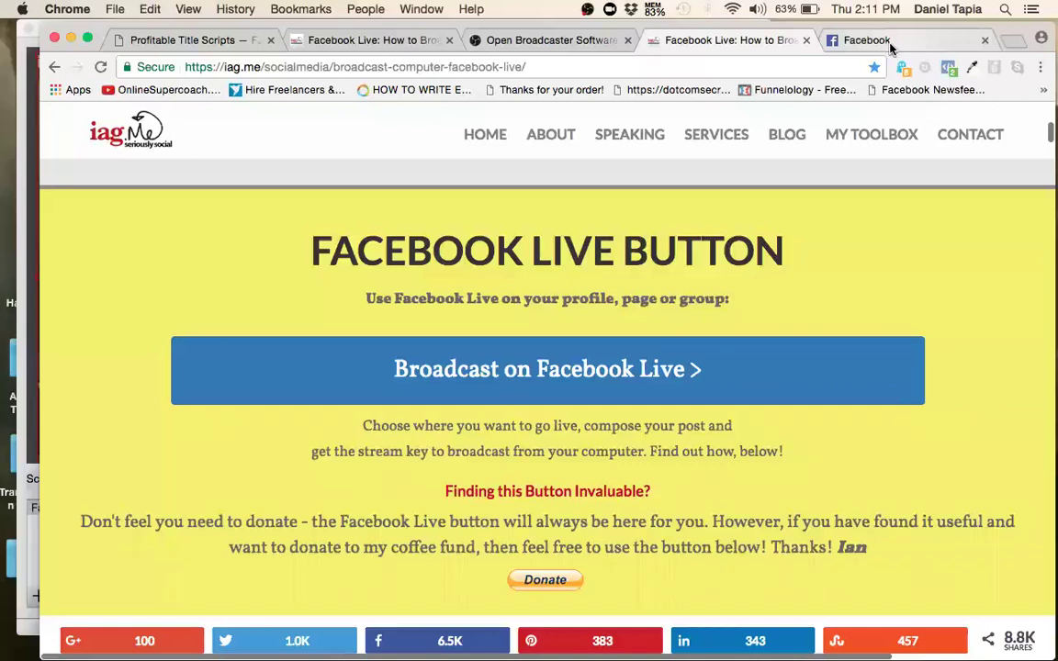
Switch to the Profitable Title Scripts page and scroll through its form fields
{"action": "left_click", "coordinate": [161, 41]}
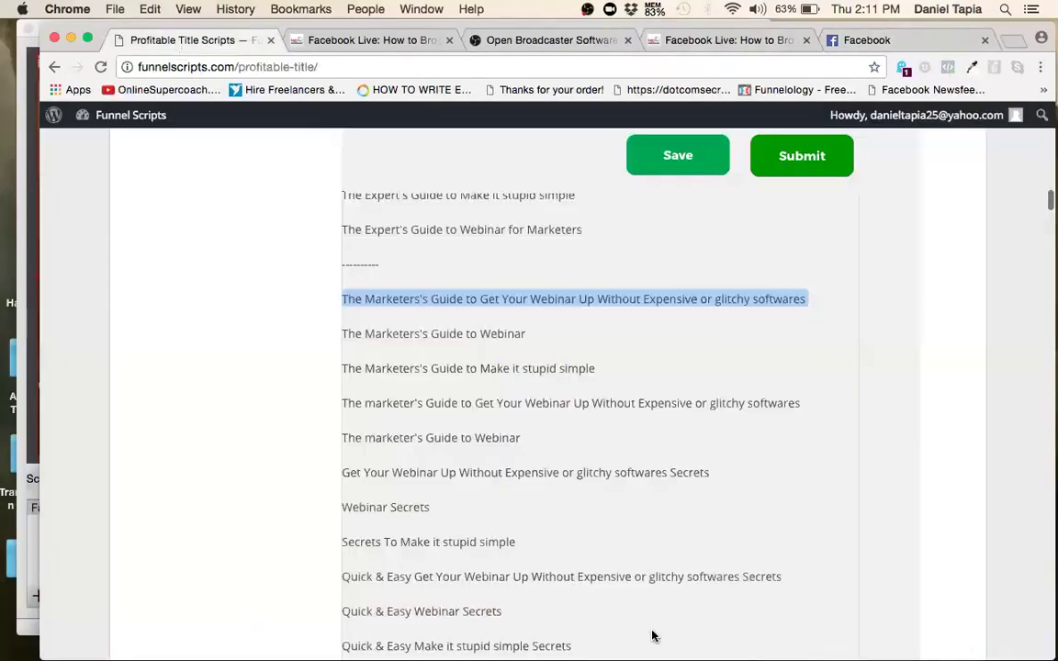
{"action": "scroll", "coordinate": [652, 636], "scroll_direction": "up", "scroll_amount": 20}
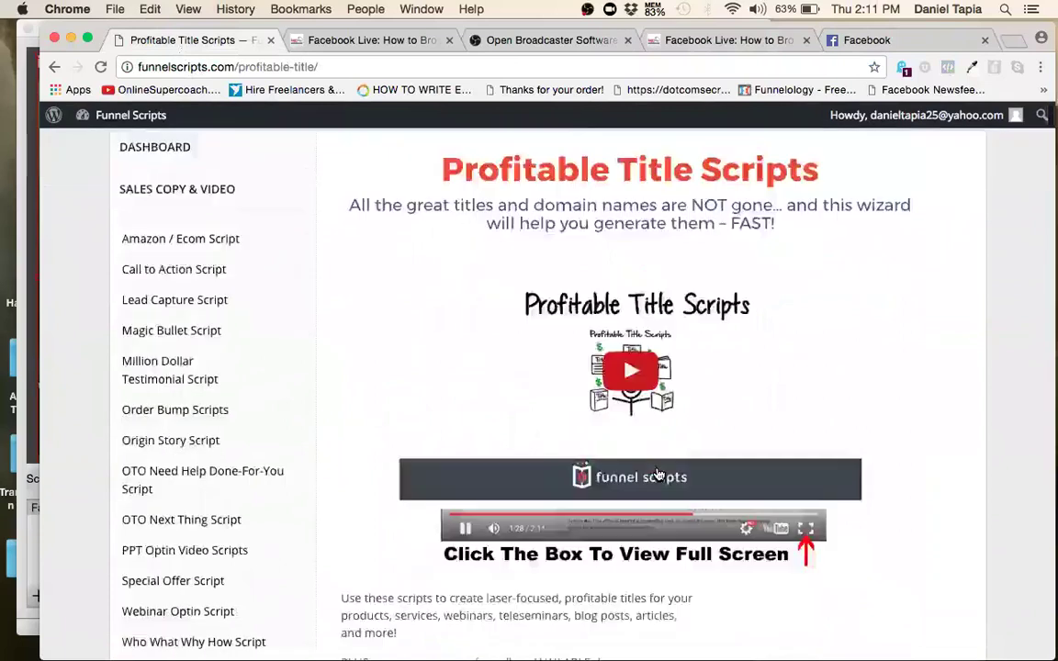
{"action": "scroll", "coordinate": [657, 474], "scroll_direction": "down", "scroll_amount": 10}
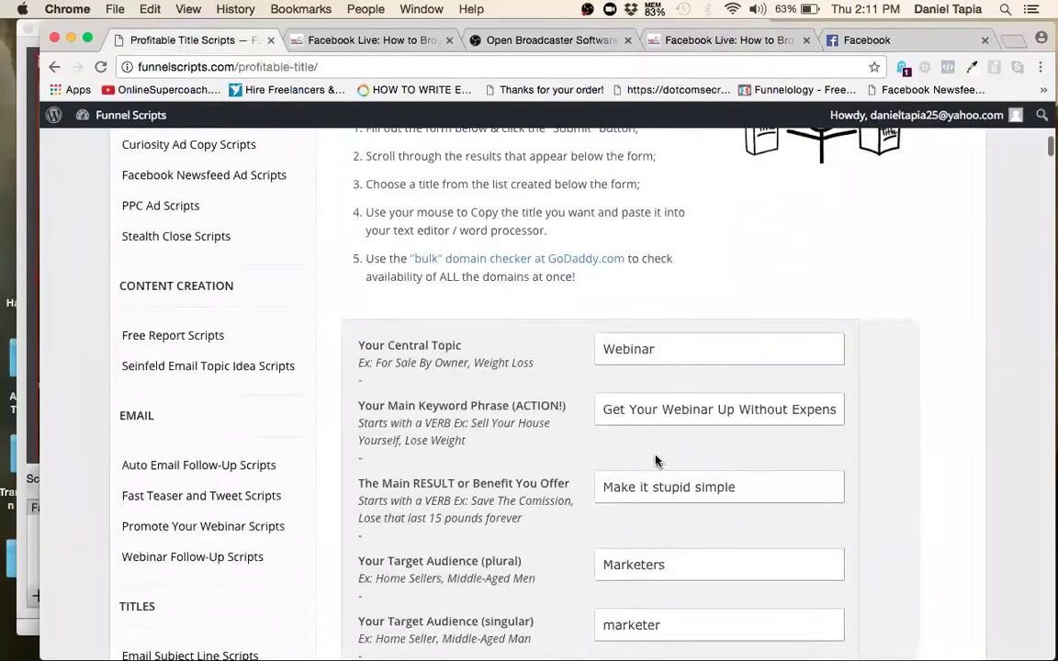
{"action": "scroll", "coordinate": [655, 460], "scroll_direction": "down", "scroll_amount": 3}
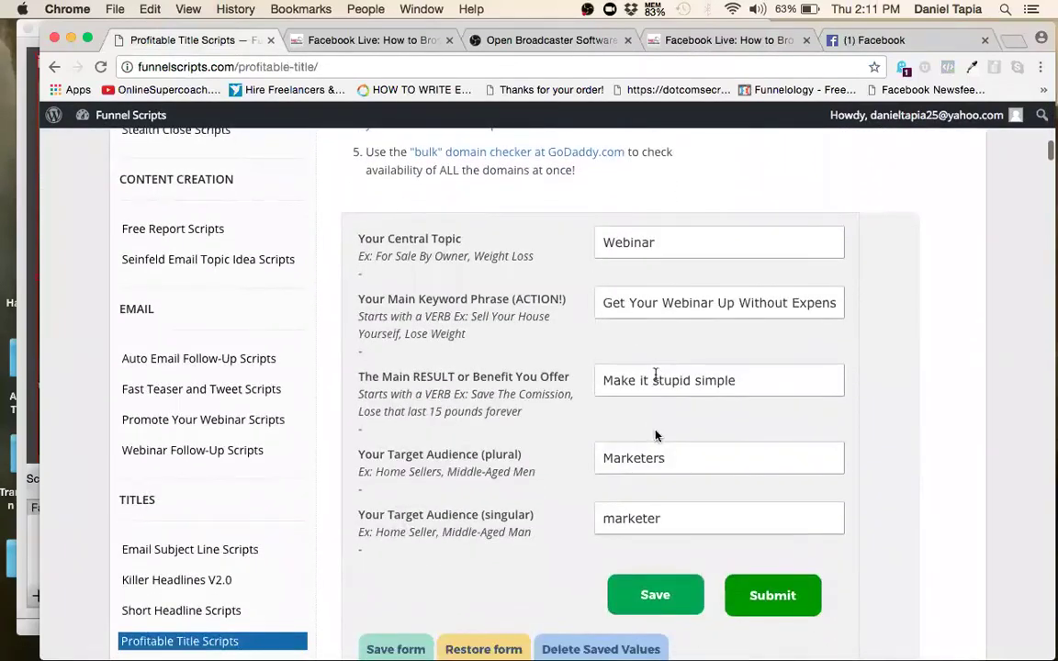
{"action": "scroll", "coordinate": [515, 235], "scroll_direction": "down", "scroll_amount": 1}
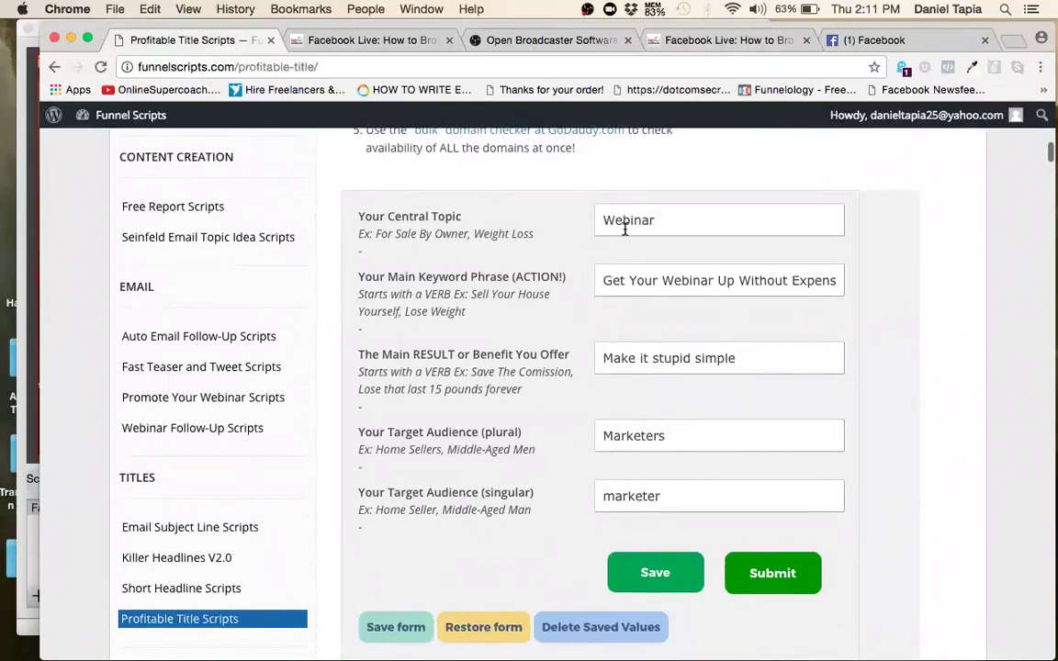
{"action": "scroll", "coordinate": [624, 230], "scroll_direction": "down", "scroll_amount": 1}
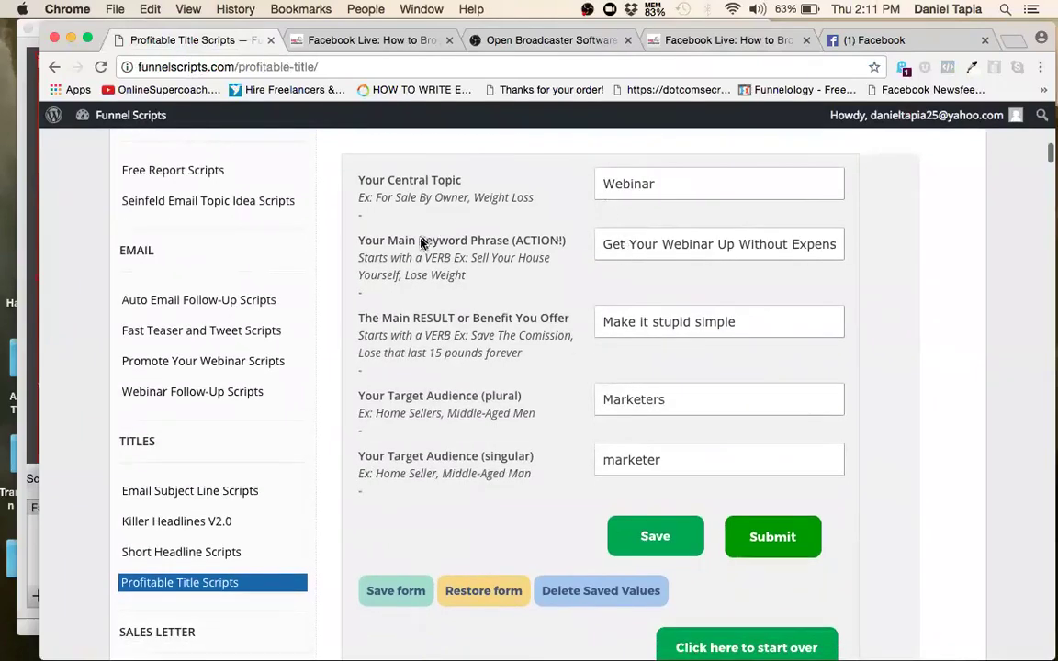
Check the full keyword phrase value, then scroll down past the Marketers audience fields
{"action": "triple_click", "coordinate": [603, 245]}
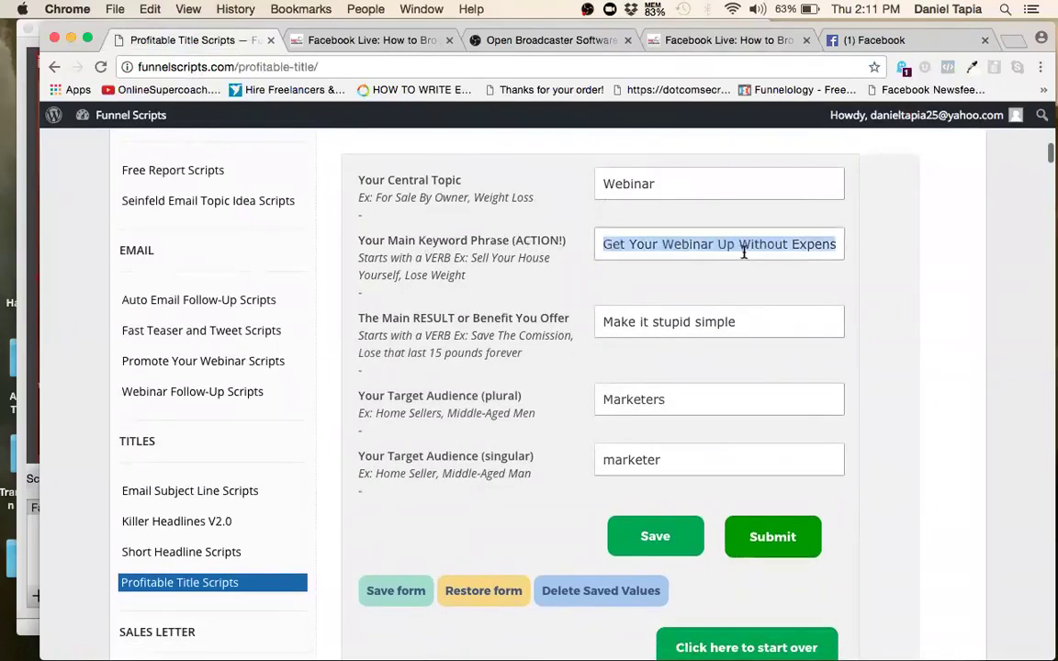
{"action": "left_click", "coordinate": [743, 253]}
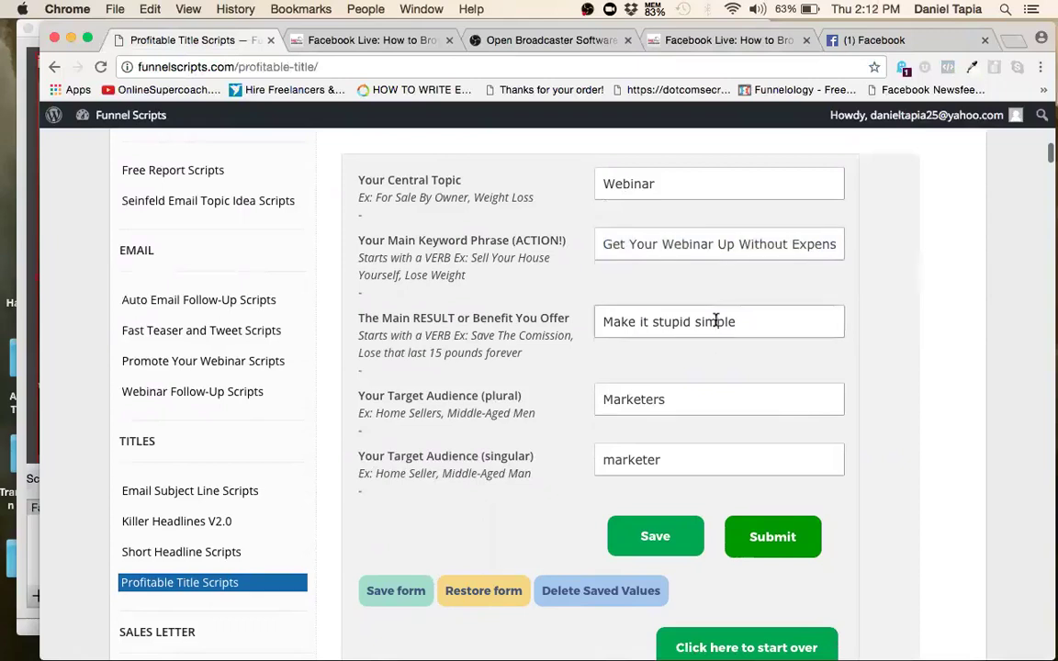
{"action": "scroll", "coordinate": [715, 321], "scroll_direction": "down", "scroll_amount": 3}
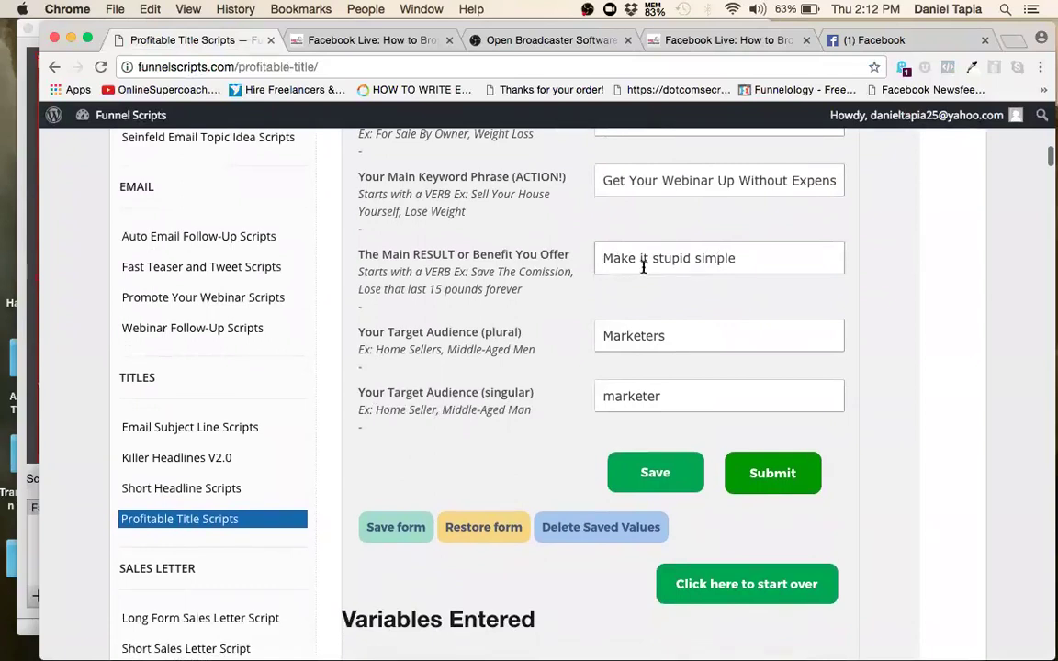
{"action": "scroll", "coordinate": [643, 266], "scroll_direction": "down", "scroll_amount": 1}
{"action": "scroll", "coordinate": [642, 266], "scroll_direction": "down", "scroll_amount": 1}
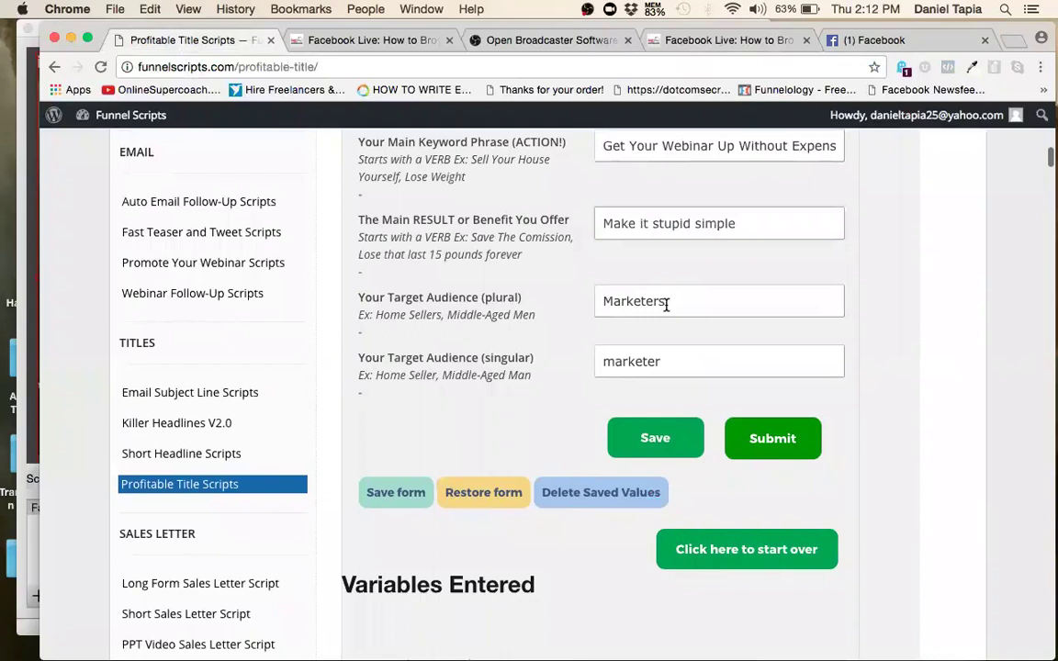
{"action": "scroll", "coordinate": [665, 304], "scroll_direction": "down", "scroll_amount": 1}
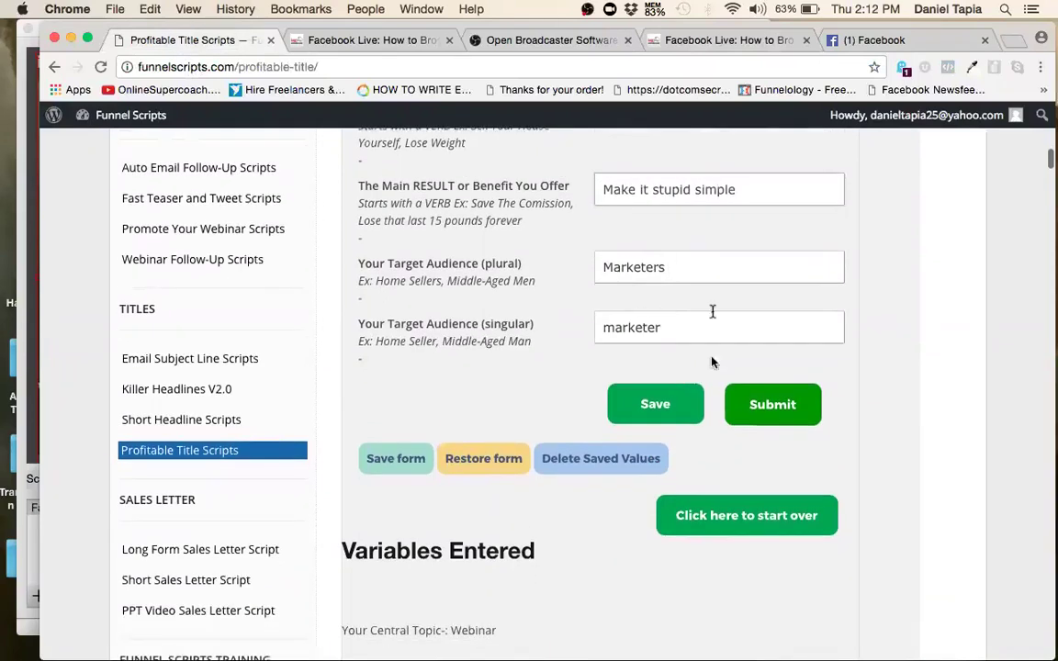
{"action": "scroll", "coordinate": [730, 292], "scroll_direction": "down", "scroll_amount": 1}
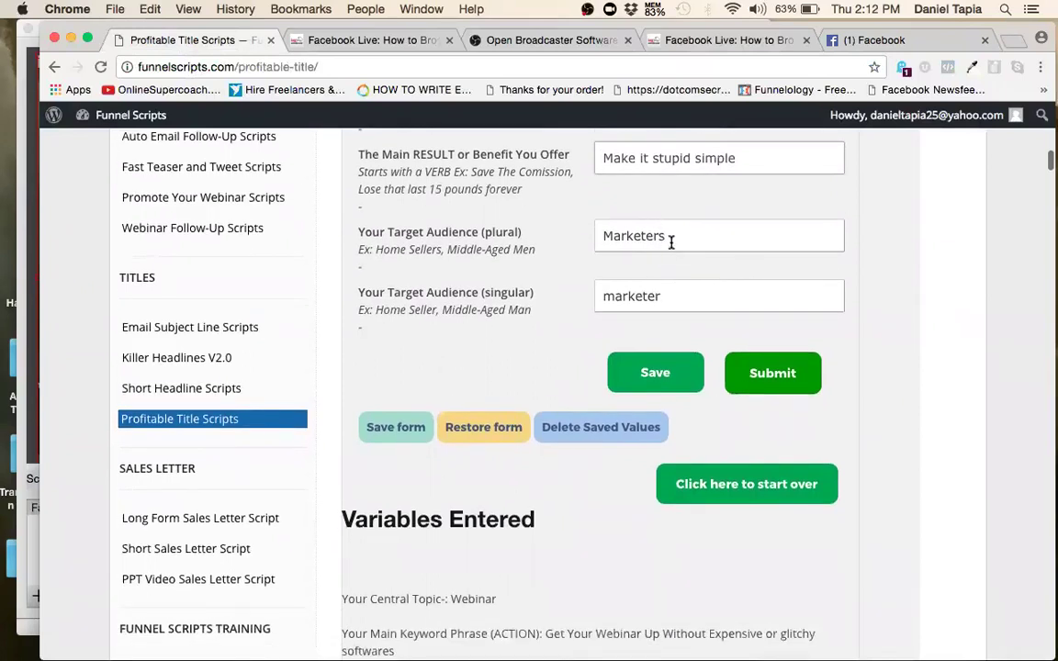
{"action": "scroll", "coordinate": [750, 278], "scroll_direction": "down", "scroll_amount": 12}
Generate the titles and scroll through the results to the Domain Name Ideas heading
{"action": "left_click", "coordinate": [785, 174]}
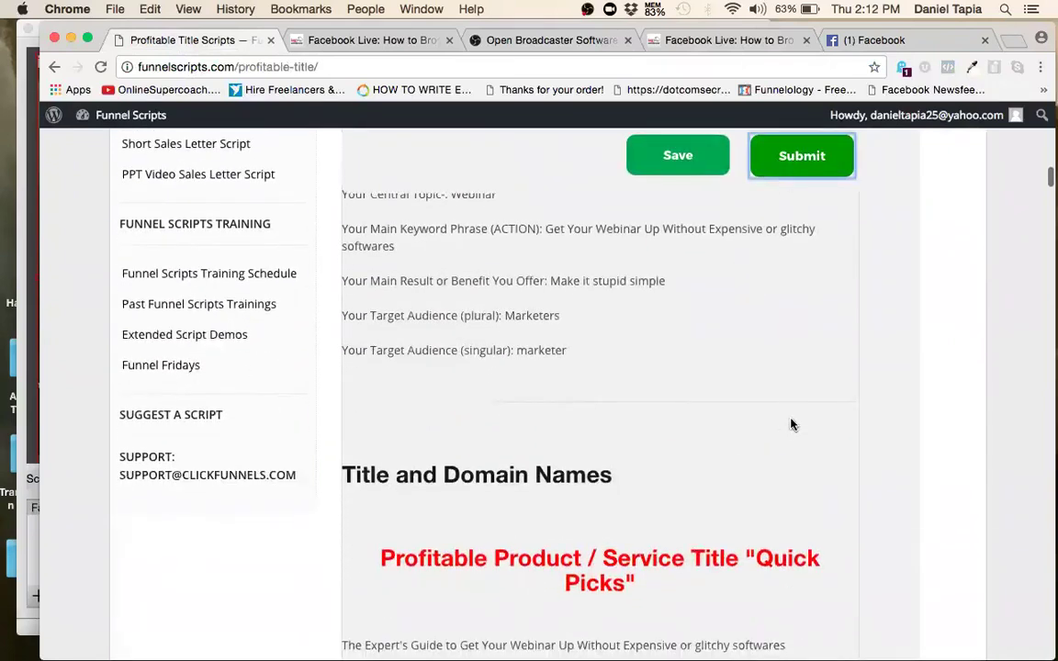
{"action": "scroll", "coordinate": [790, 424], "scroll_direction": "down", "scroll_amount": 10}
{"action": "scroll", "coordinate": [734, 349], "scroll_direction": "down", "scroll_amount": 1}
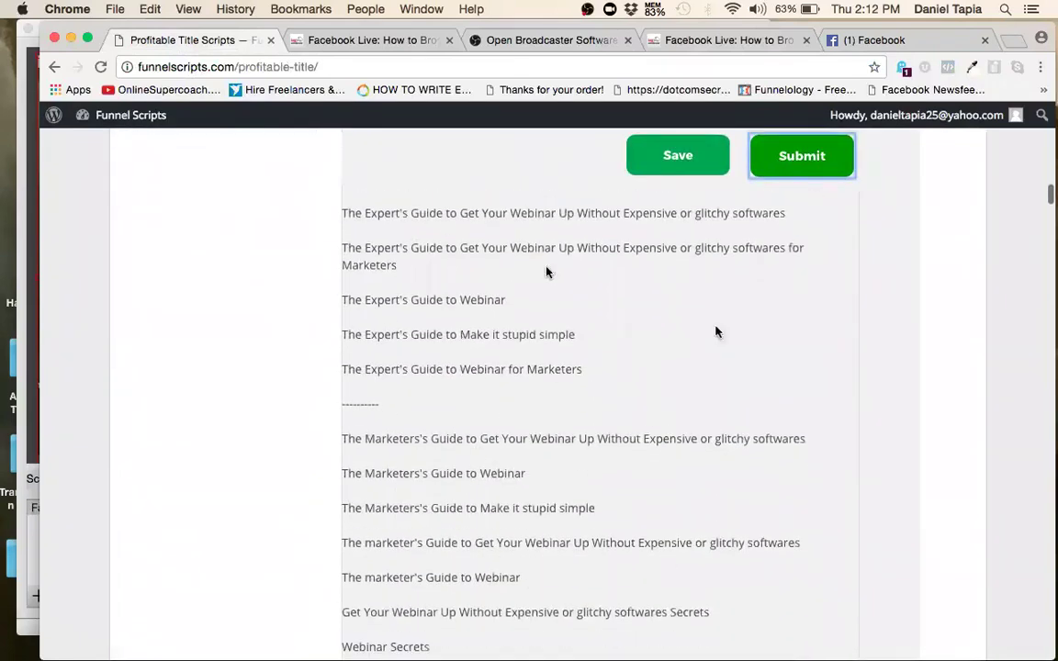
{"action": "scroll", "coordinate": [642, 563], "scroll_direction": "down", "scroll_amount": 20}
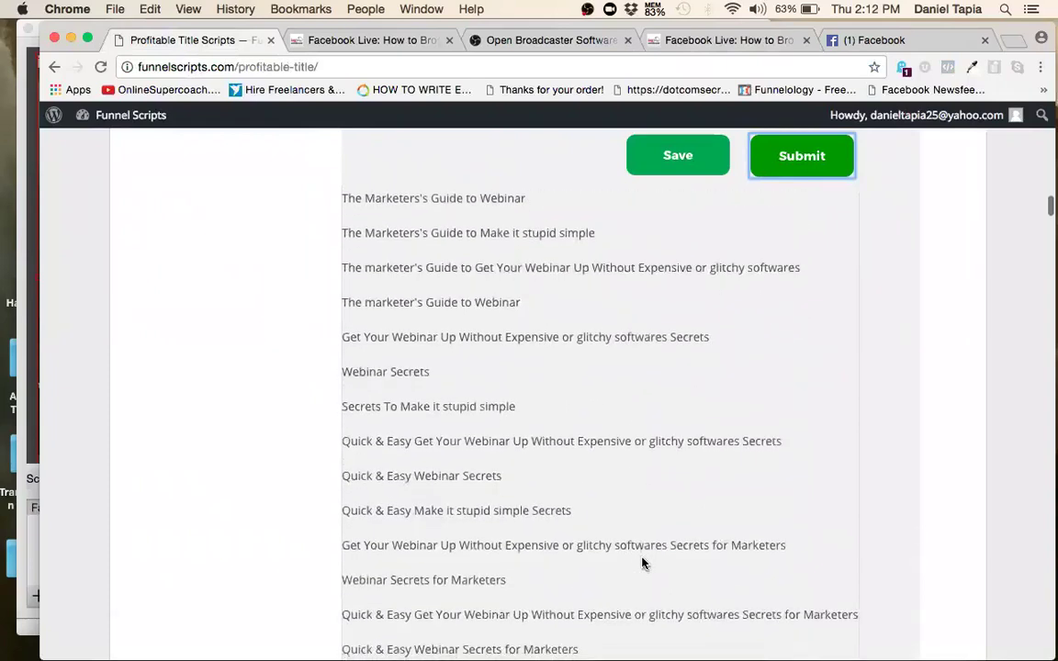
{"action": "scroll", "coordinate": [642, 563], "scroll_direction": "down", "scroll_amount": 13}
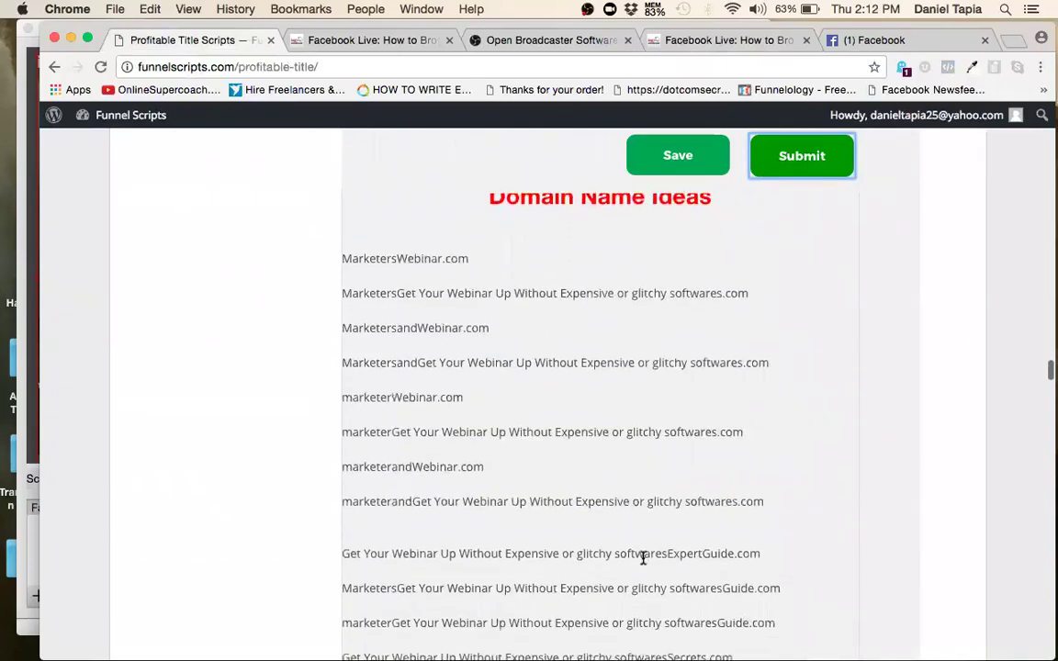
{"action": "scroll", "coordinate": [642, 563], "scroll_direction": "up", "scroll_amount": 12}
{"action": "scroll", "coordinate": [641, 562], "scroll_direction": "down", "scroll_amount": 11}
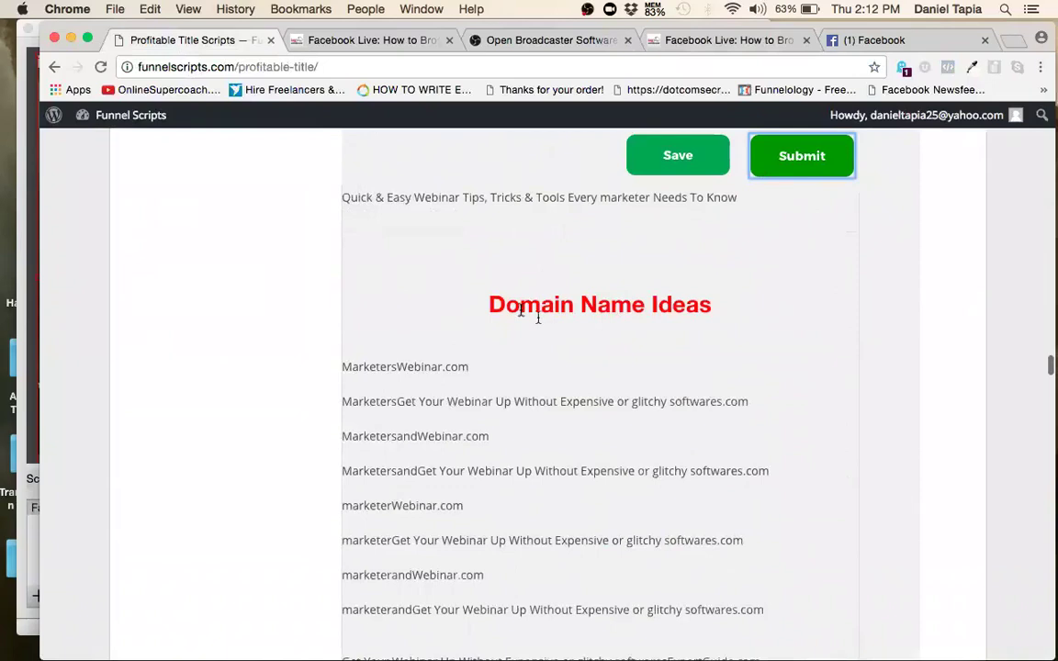
{"action": "left_click_drag", "start_coordinate": [487, 304], "coordinate": [719, 314]}
{"action": "left_click", "coordinate": [719, 314]}
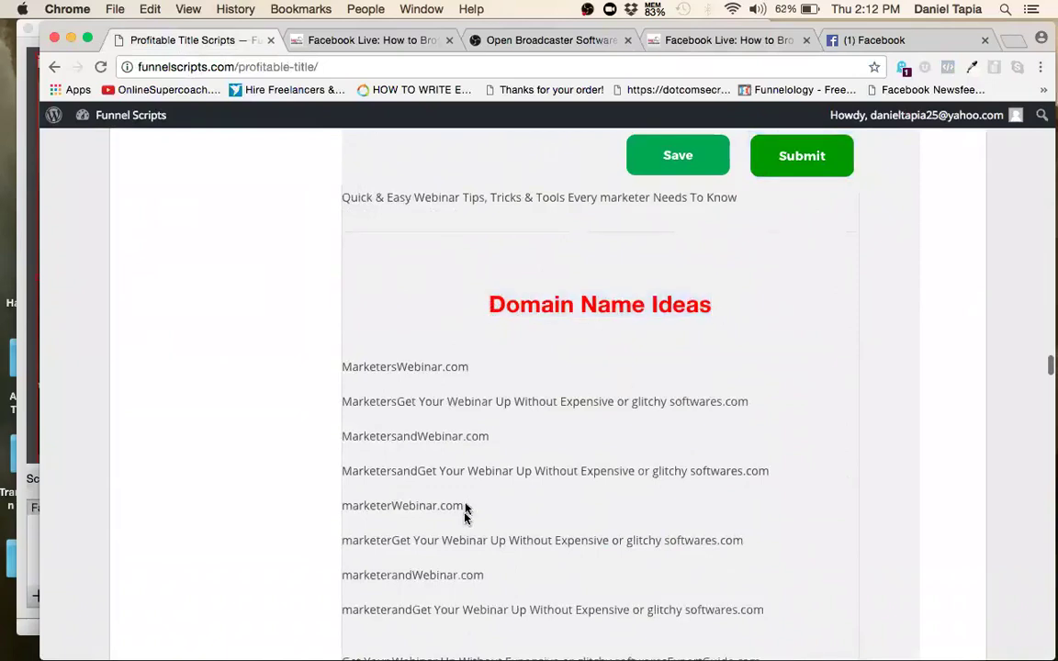
Find and select the line 'The Marketers's Guide to Get Your Webinar Up Without Expensive or glitchy softwares'
{"action": "scroll", "coordinate": [467, 500], "scroll_direction": "down", "scroll_amount": 3}
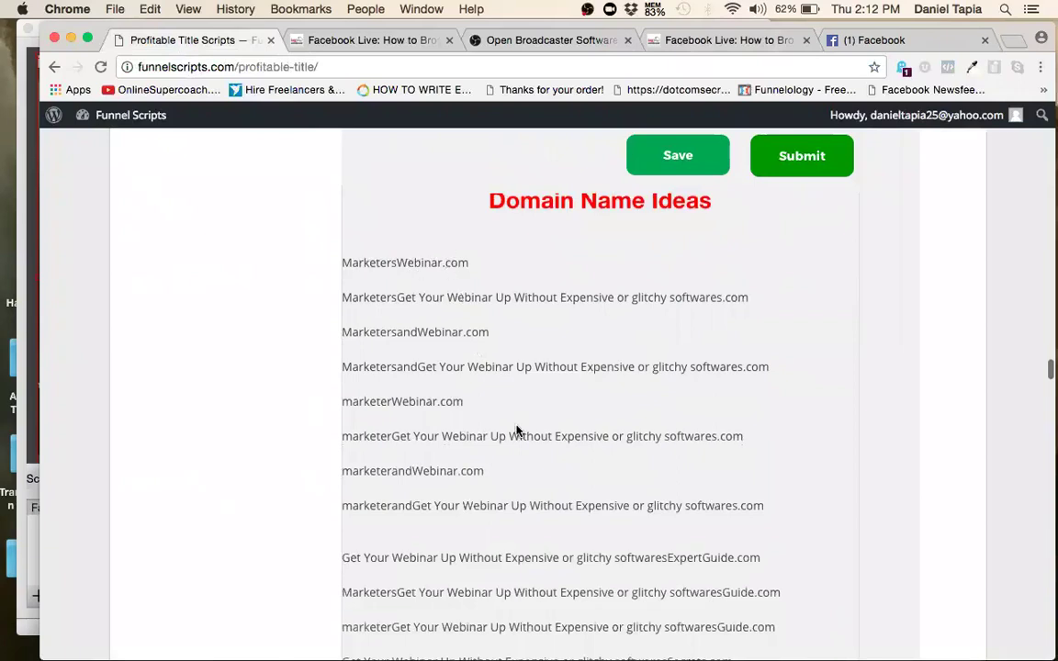
{"action": "scroll", "coordinate": [516, 429], "scroll_direction": "down", "scroll_amount": 10}
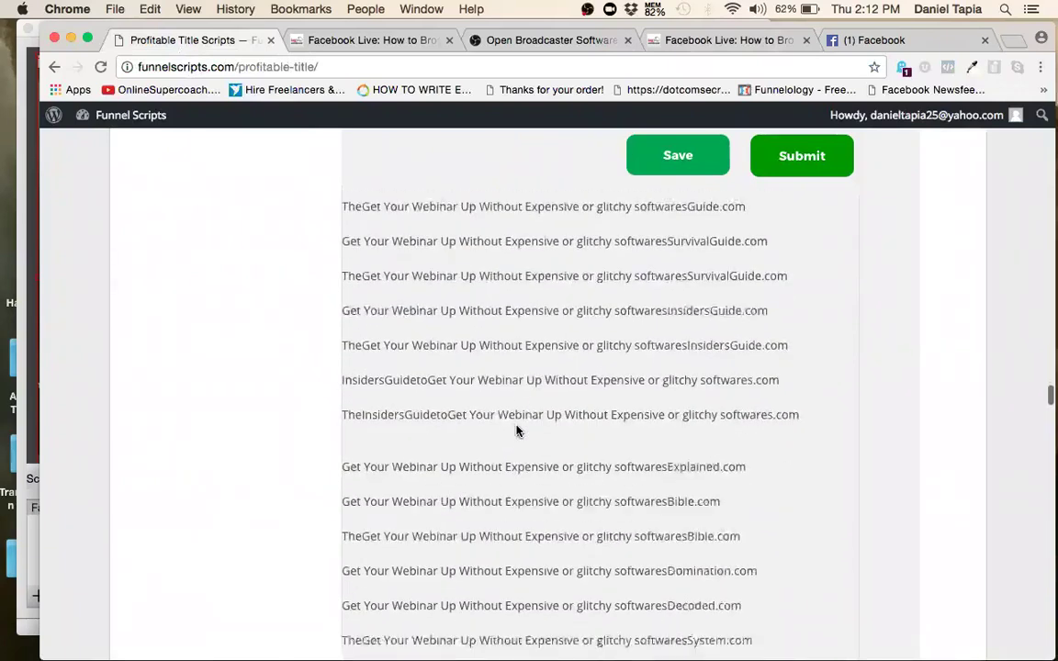
{"action": "scroll", "coordinate": [516, 429], "scroll_direction": "down", "scroll_amount": 20}
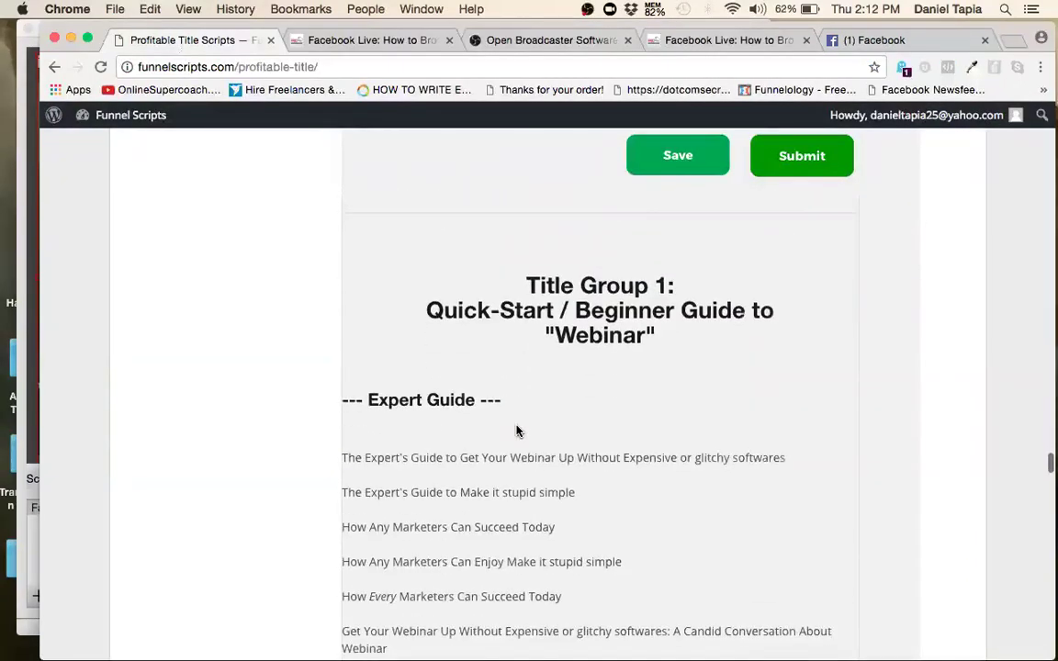
{"action": "scroll", "coordinate": [516, 430], "scroll_direction": "down", "scroll_amount": 2}
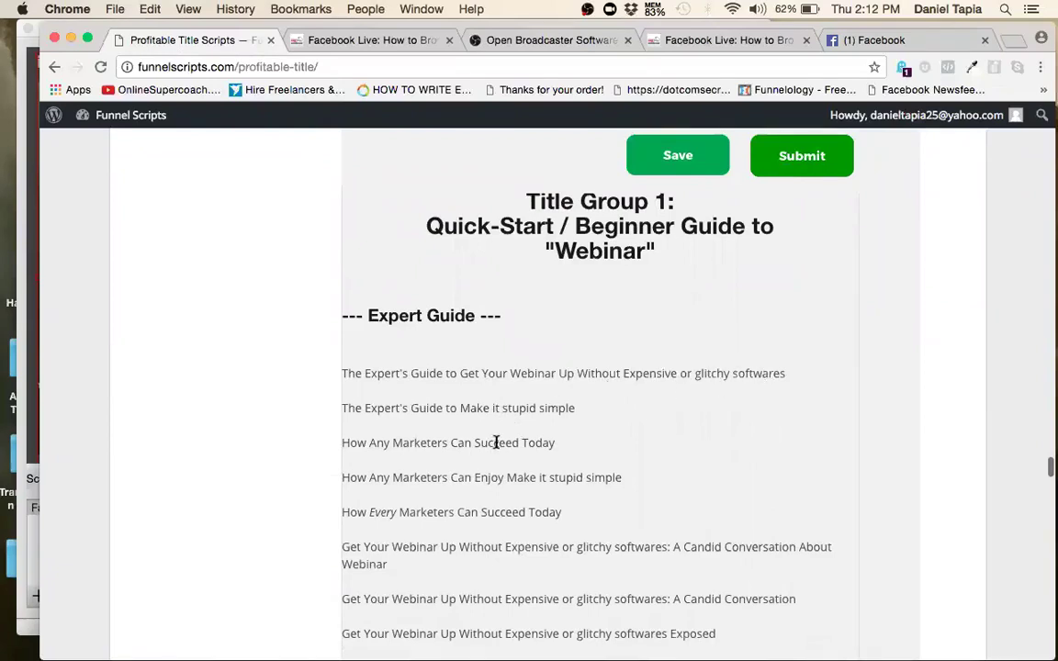
{"action": "scroll", "coordinate": [504, 438], "scroll_direction": "up", "scroll_amount": 20}
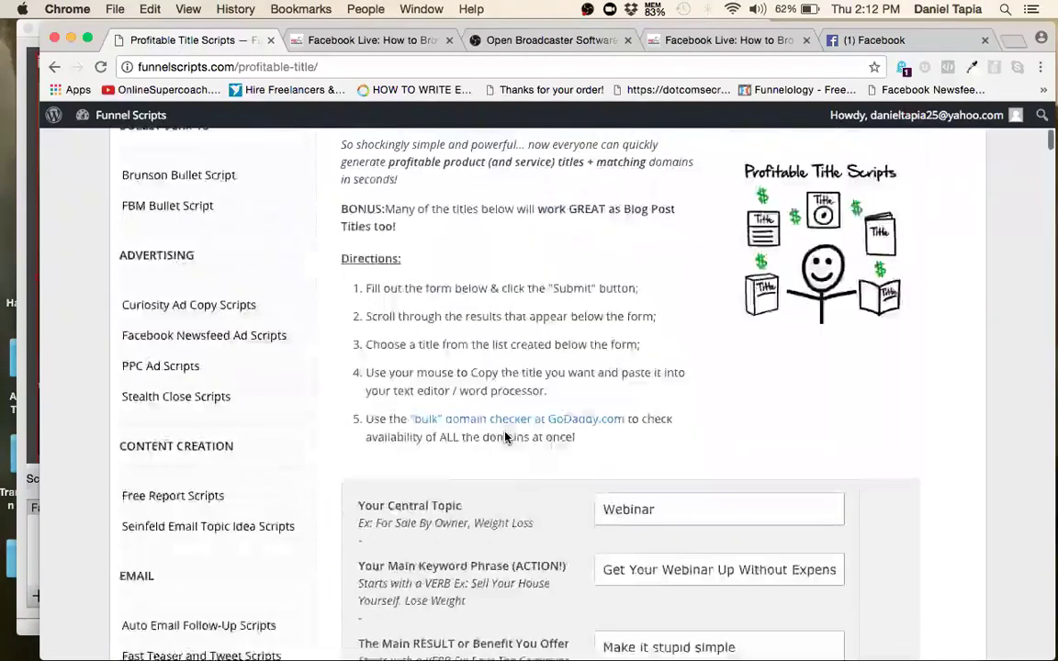
{"action": "scroll", "coordinate": [504, 438], "scroll_direction": "down", "scroll_amount": 5}
{"action": "scroll", "coordinate": [504, 438], "scroll_direction": "down", "scroll_amount": 10}
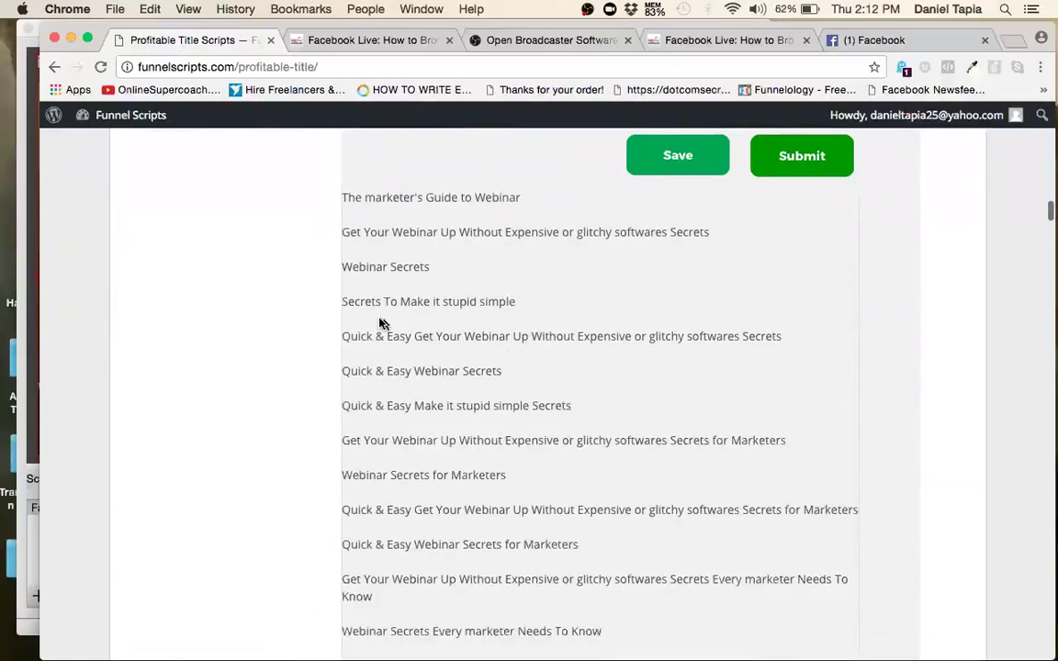
{"action": "scroll", "coordinate": [423, 289], "scroll_direction": "up", "scroll_amount": 10}
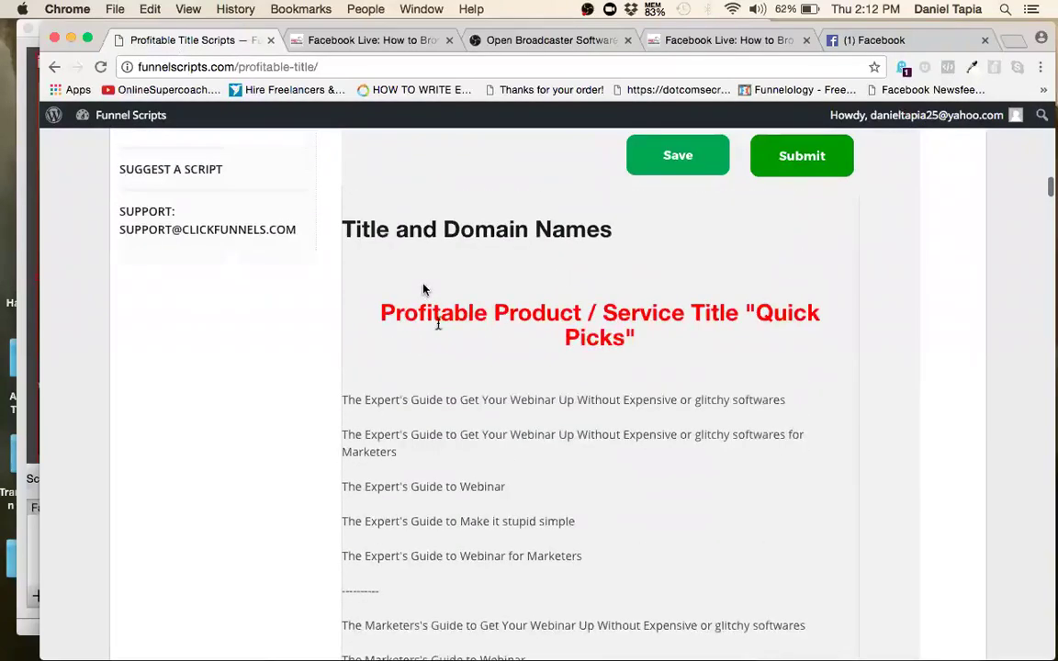
{"action": "scroll", "coordinate": [517, 459], "scroll_direction": "down", "scroll_amount": 5}
{"action": "triple_click", "coordinate": [501, 401]}
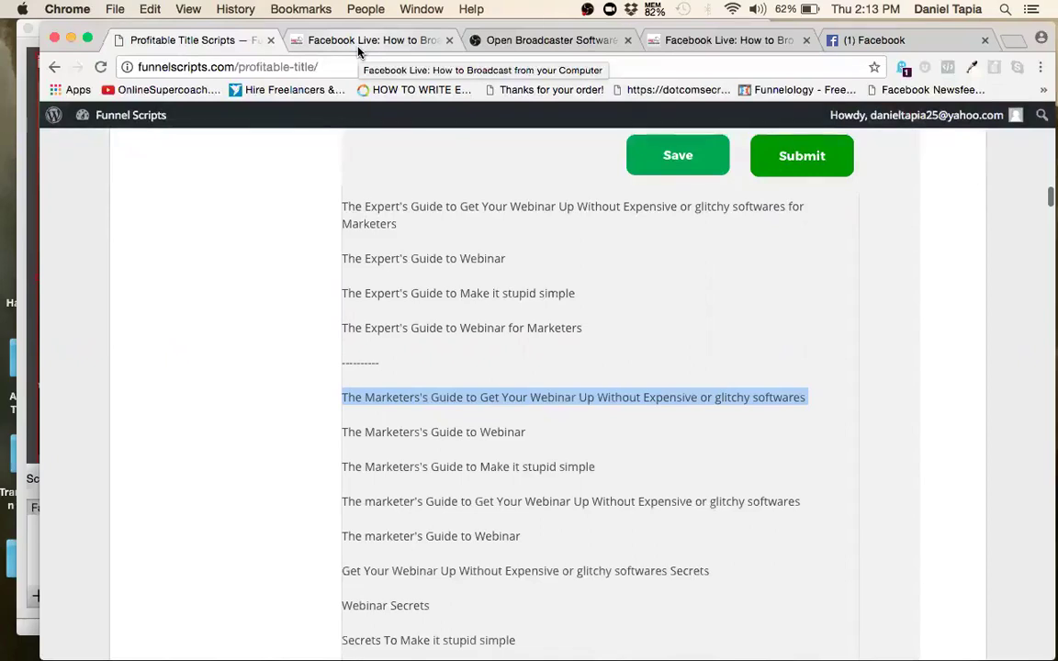
View the obsproject.com OBS Studio page, then return to the iag.me Facebook Live guide
{"action": "left_click", "coordinate": [509, 50]}
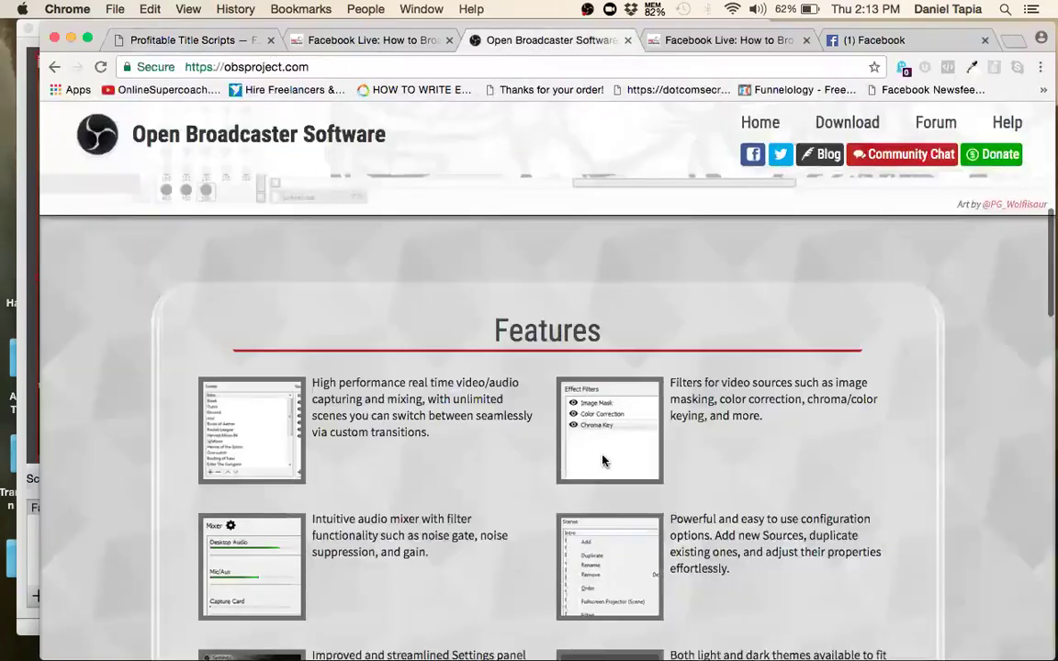
{"action": "scroll", "coordinate": [603, 459], "scroll_direction": "up", "scroll_amount": 5}
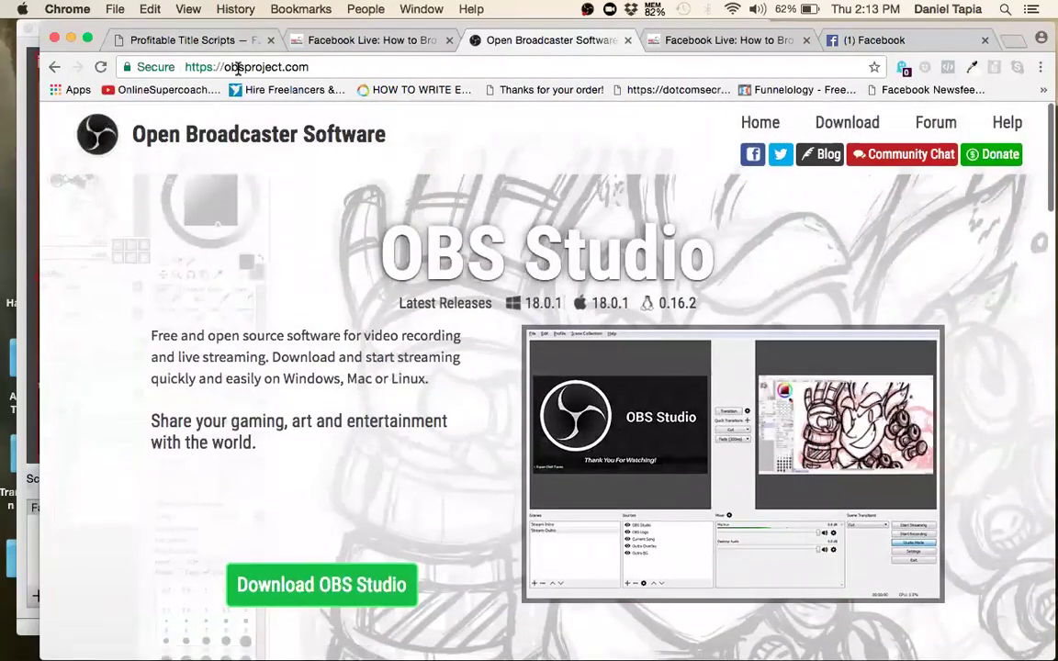
{"action": "left_click", "coordinate": [312, 71]}
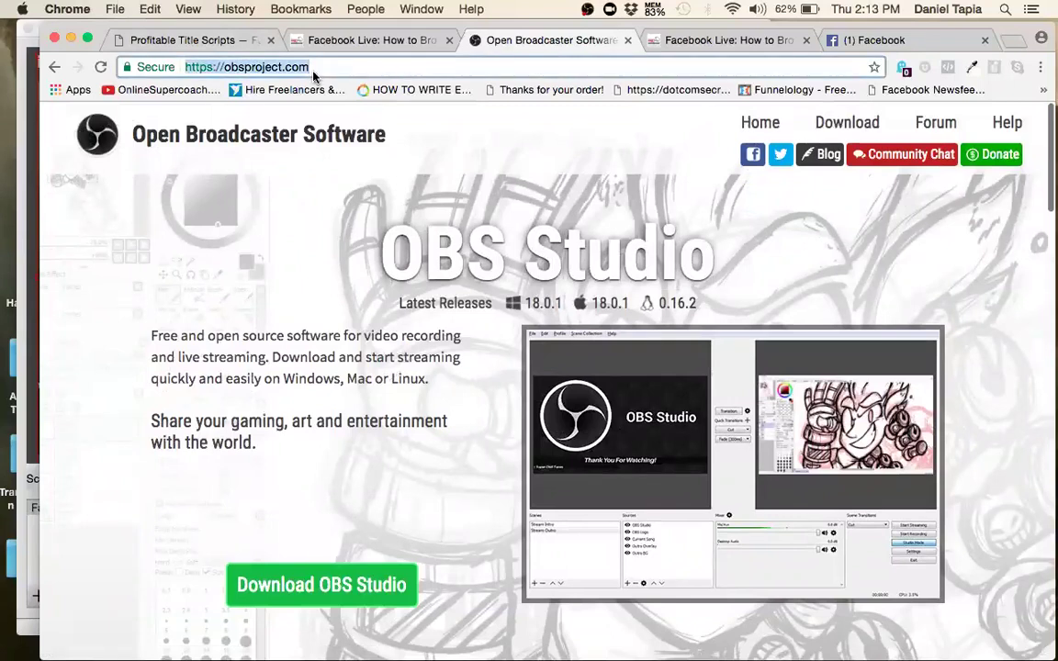
{"action": "left_click", "coordinate": [363, 40]}
{"action": "left_click", "coordinate": [403, 67]}
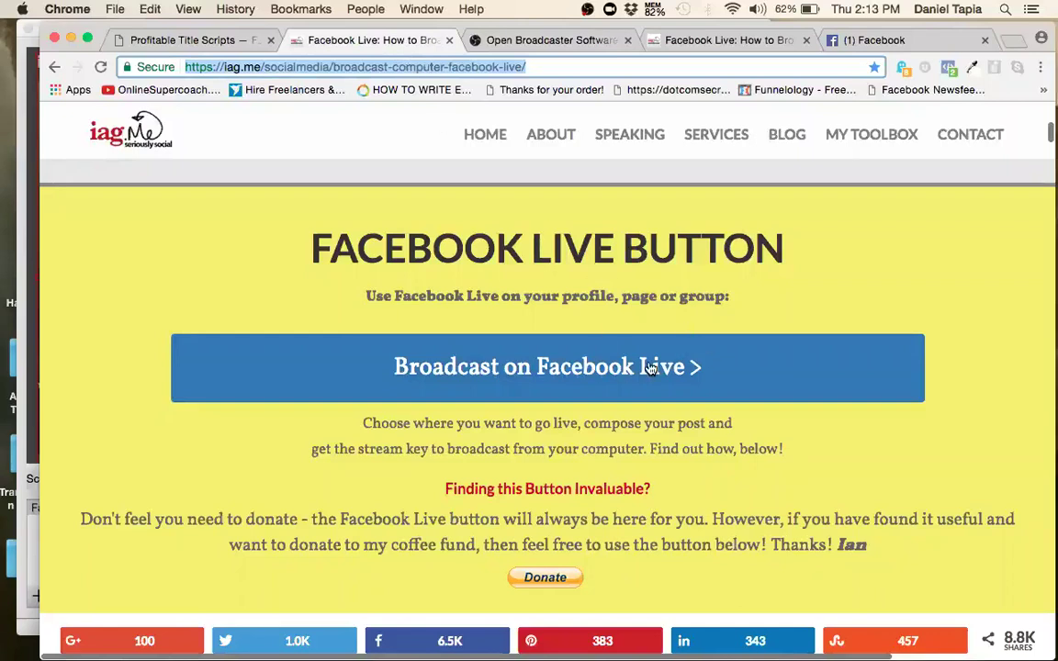
Scroll the iag.me page to read how to get a stream key for computer broadcasting
{"action": "scroll", "coordinate": [692, 365], "scroll_direction": "up", "scroll_amount": 2}
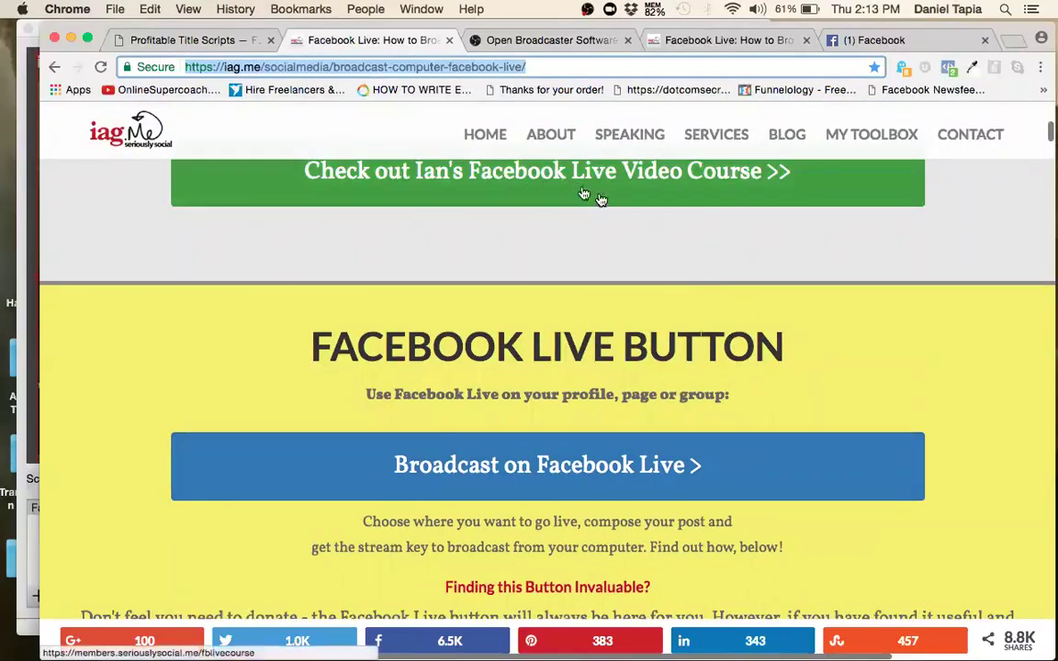
{"action": "scroll", "coordinate": [661, 338], "scroll_direction": "down", "scroll_amount": 2}
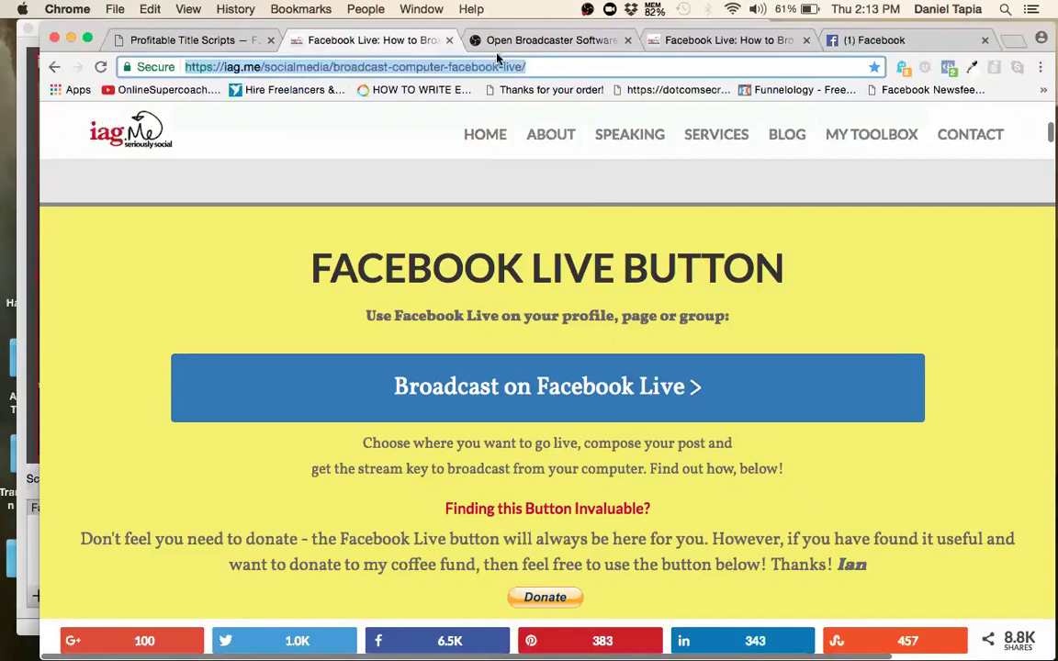
Remove the 'Facebook Live' scene from OBS's Scenes list, confirming with Yes
{"action": "left_click", "coordinate": [29, 135]}
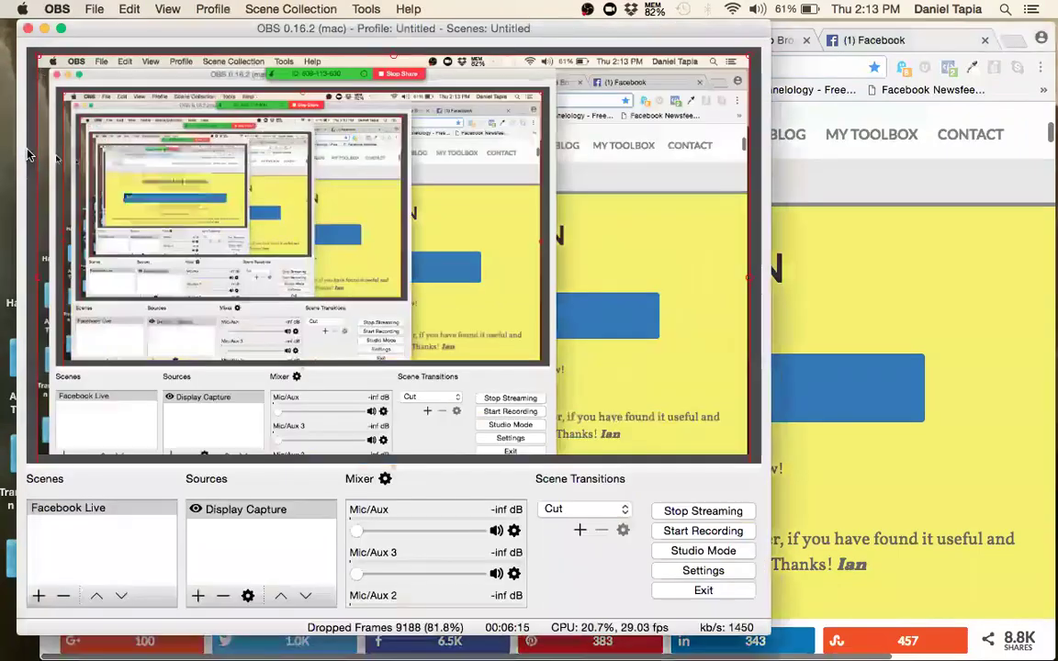
{"action": "left_click", "coordinate": [82, 508]}
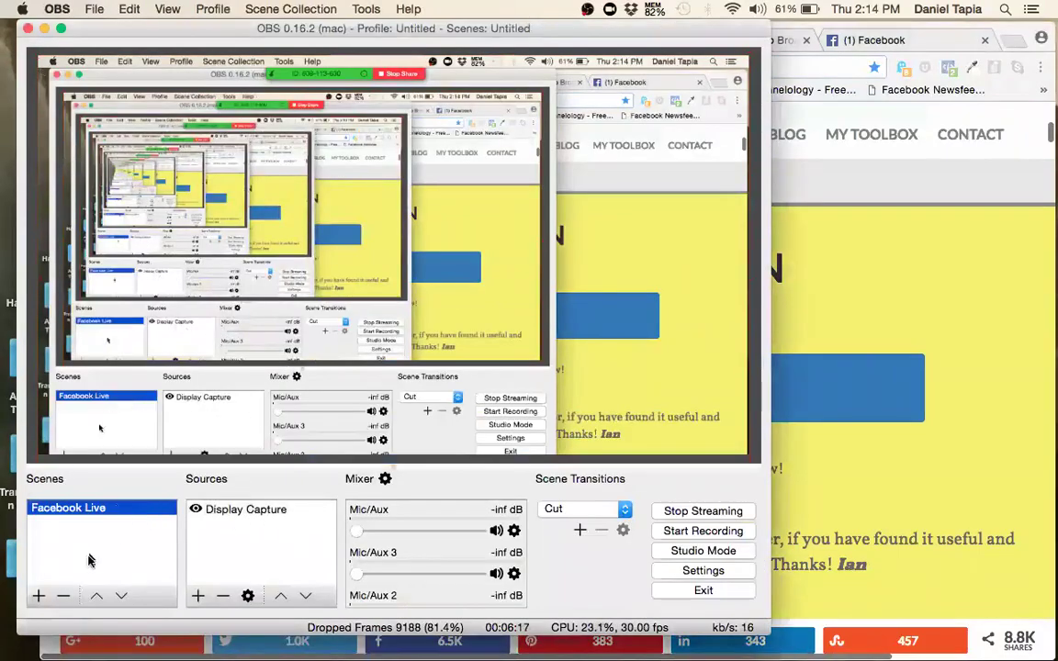
{"action": "left_click", "coordinate": [63, 596]}
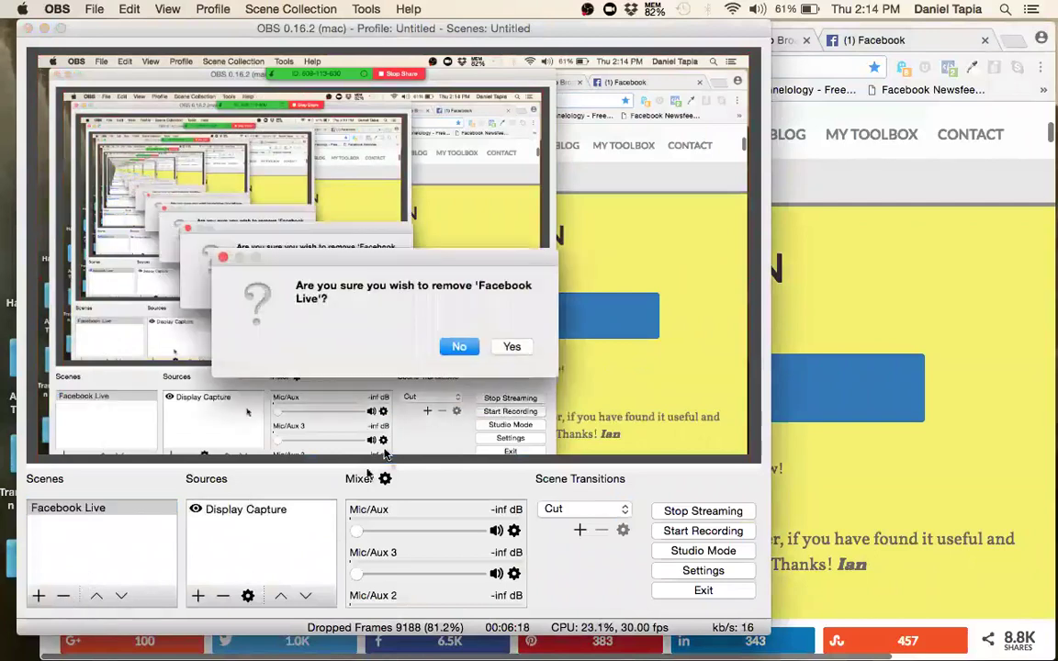
{"action": "left_click", "coordinate": [510, 345]}
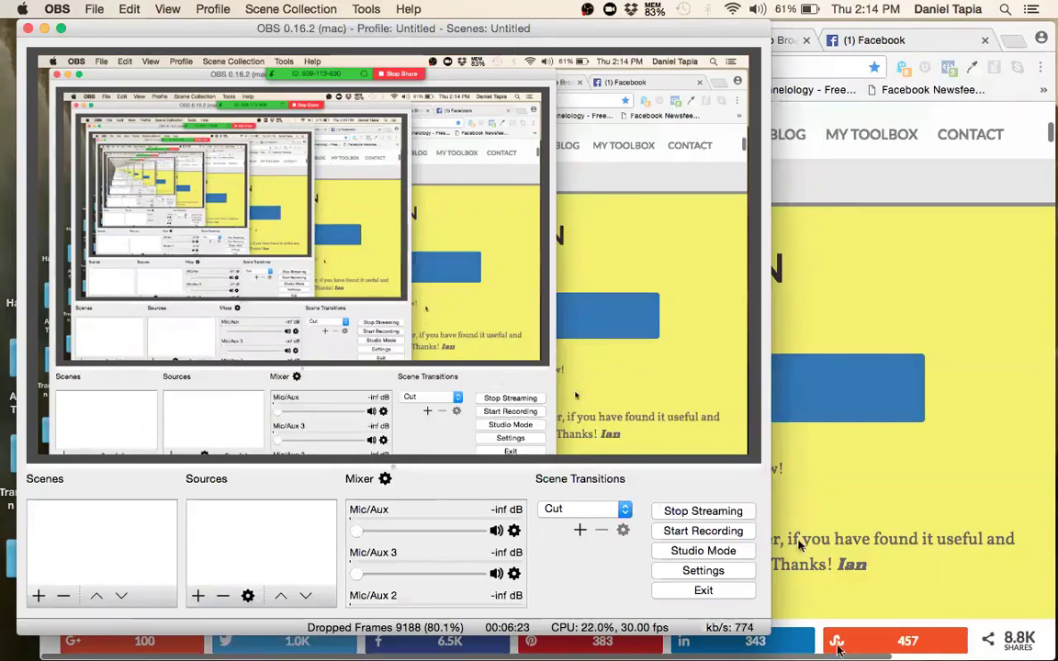
{"action": "mouse_move", "coordinate": [907, 650]}
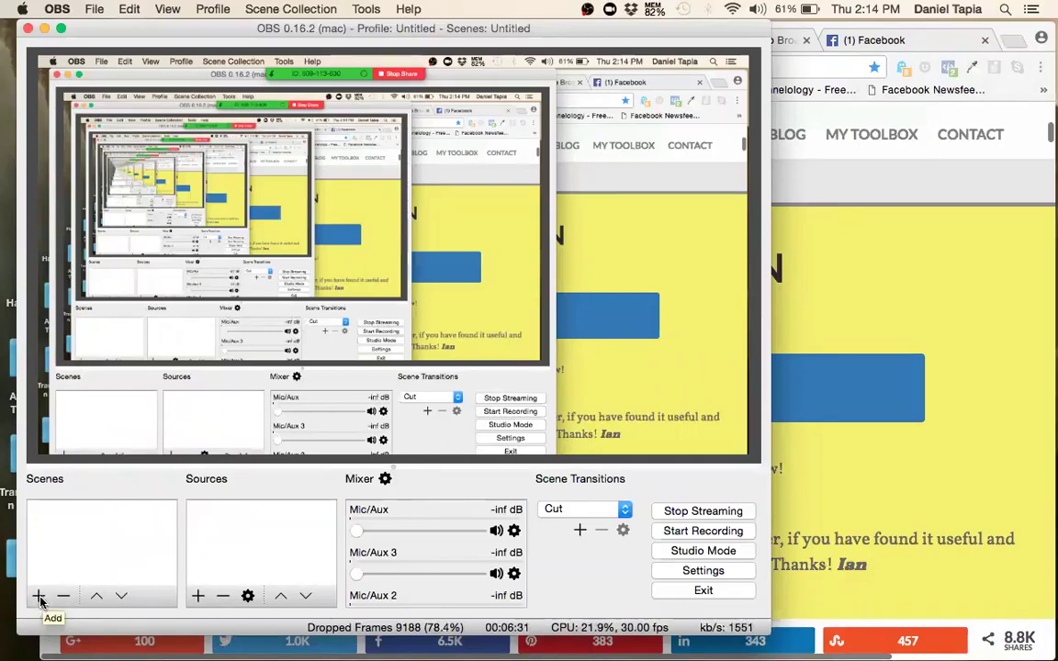
Stop streaming and add a new scene named 'facebook live'
{"action": "left_click", "coordinate": [703, 511]}
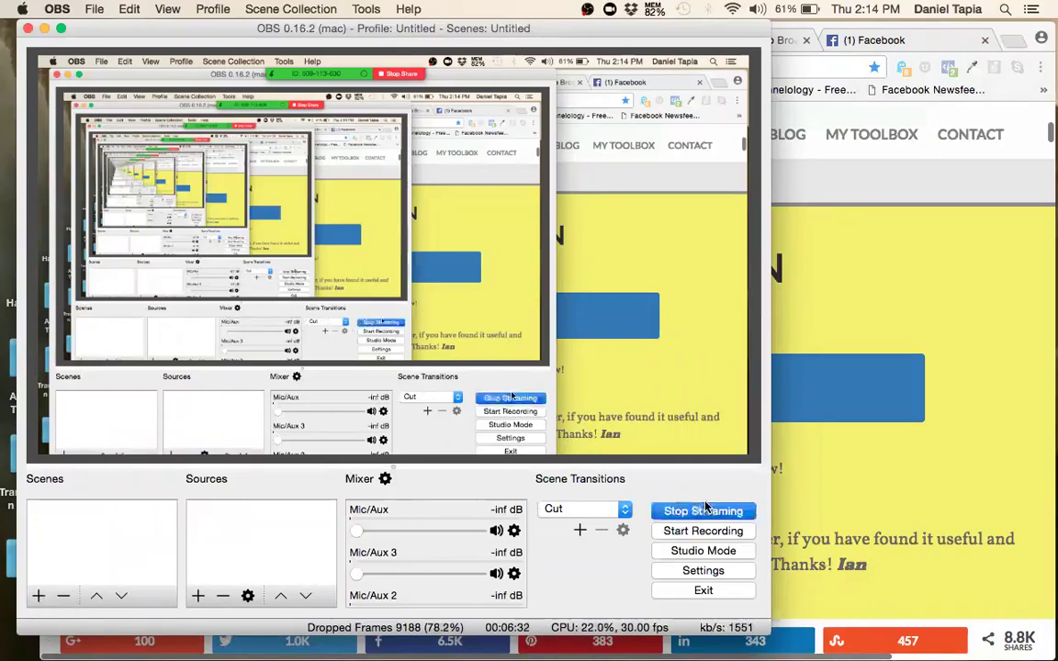
{"action": "left_click", "coordinate": [38, 596]}
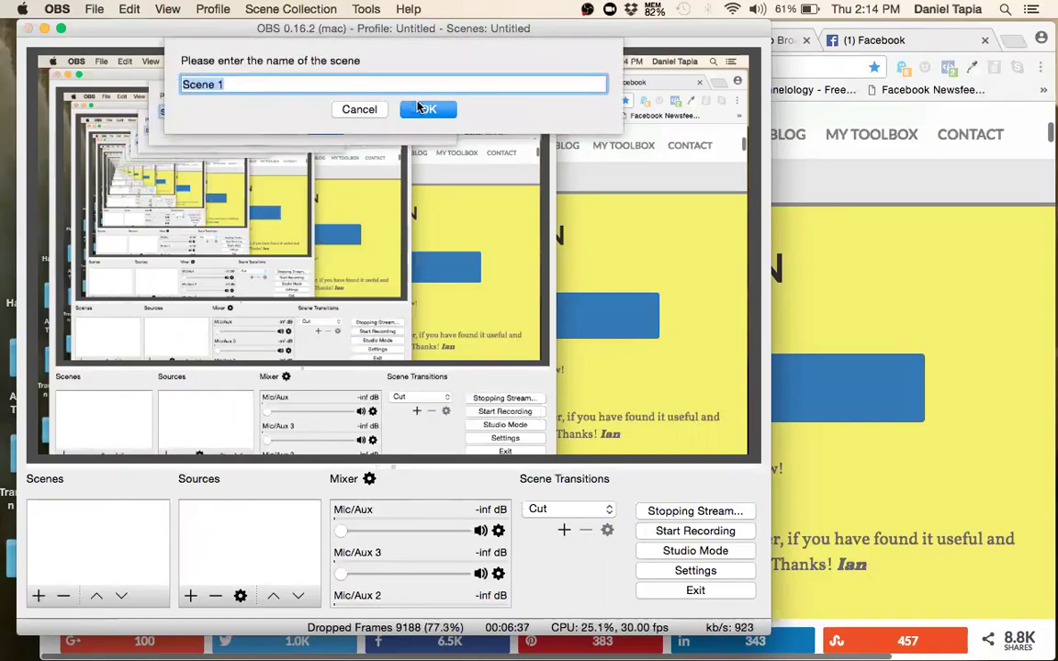
{"action": "type", "text": "facebook "}
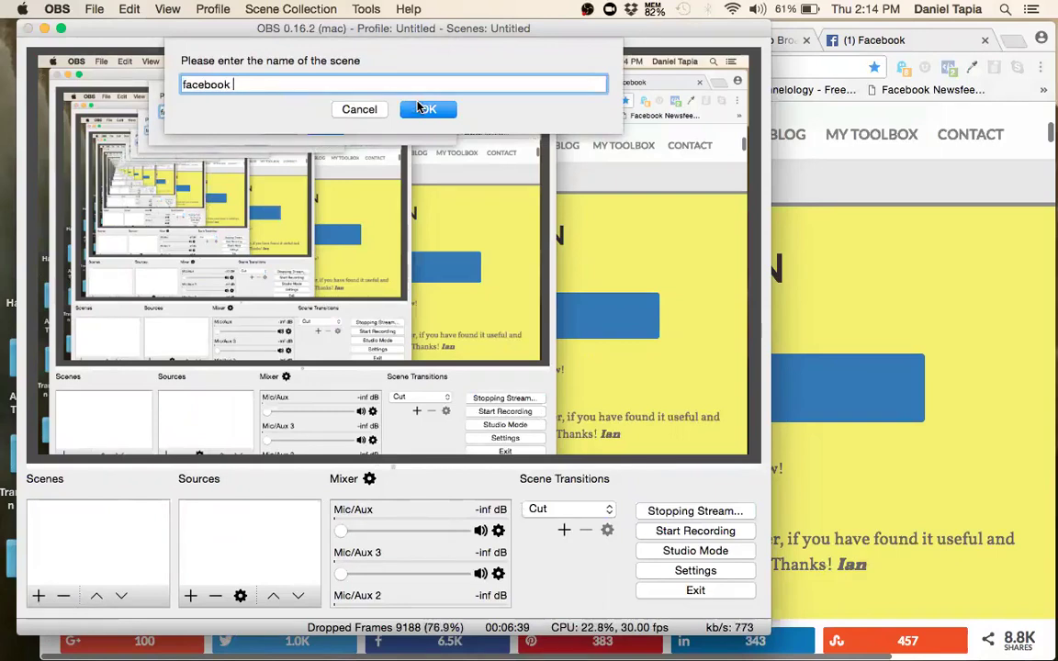
{"action": "type", "text": "live"}
{"action": "left_click", "coordinate": [421, 109]}
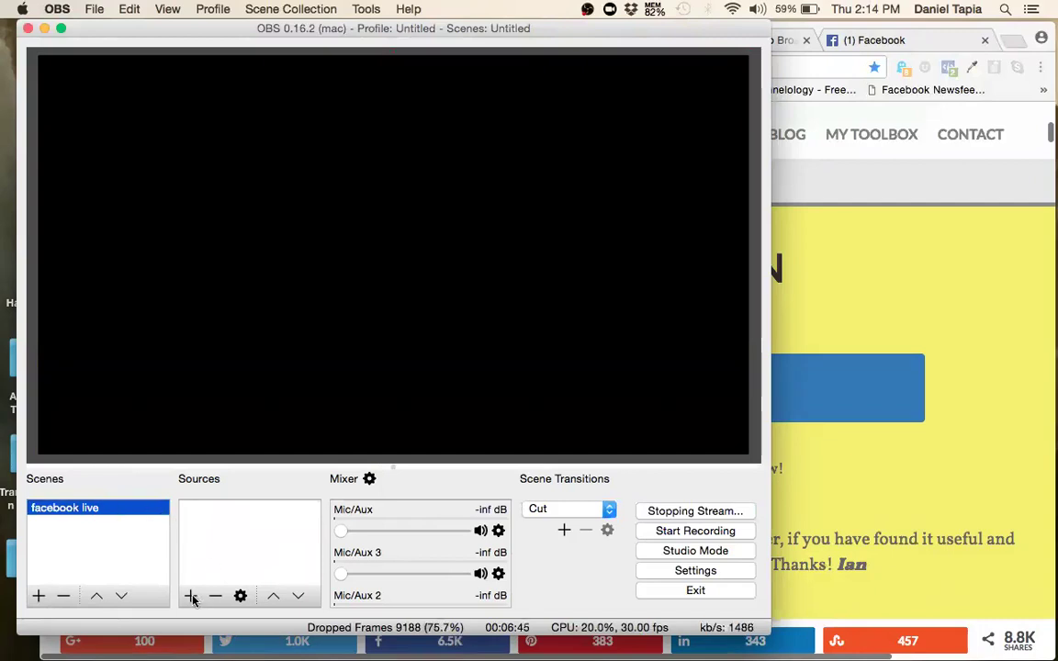
{"action": "left_click", "coordinate": [191, 597]}
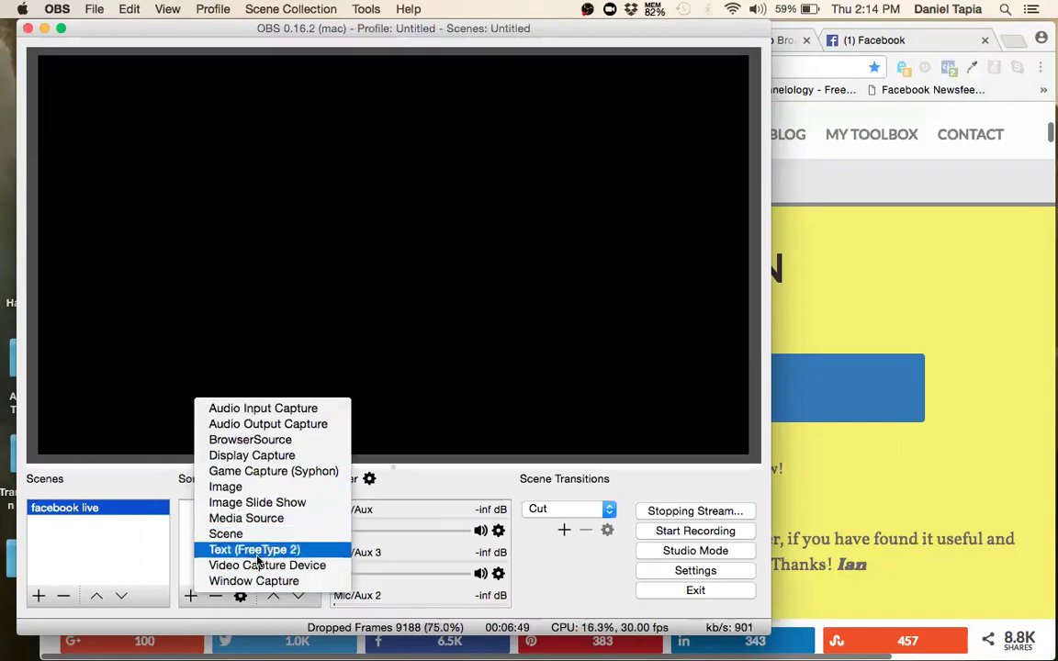
Add a Display Capture source and, after trying Manual and window cropping, set Crop to None
{"action": "left_click", "coordinate": [273, 459]}
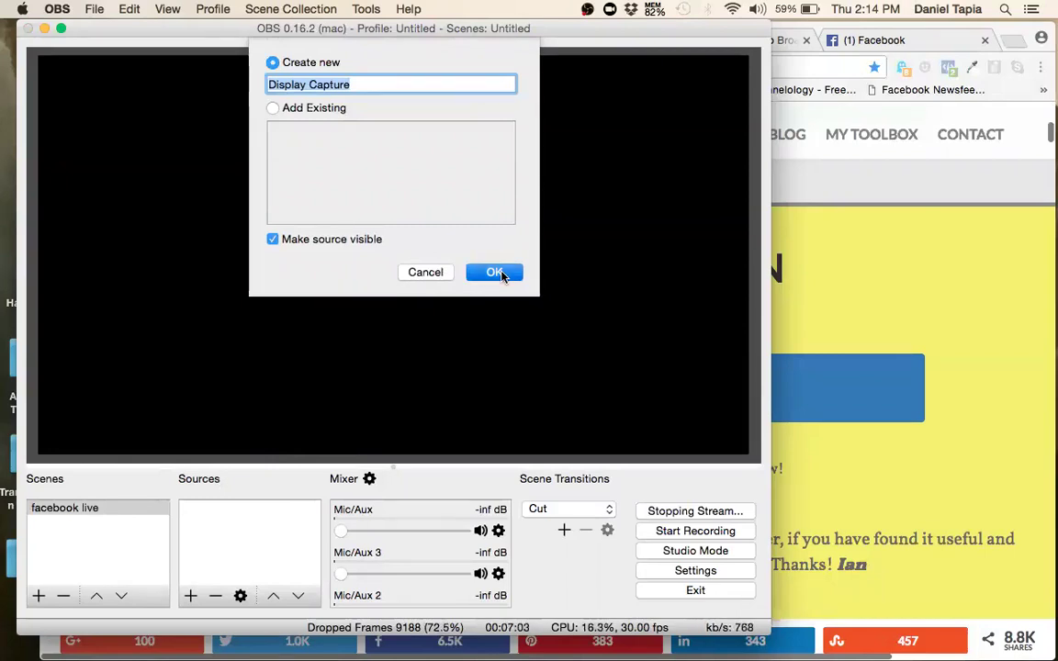
{"action": "left_click", "coordinate": [496, 271]}
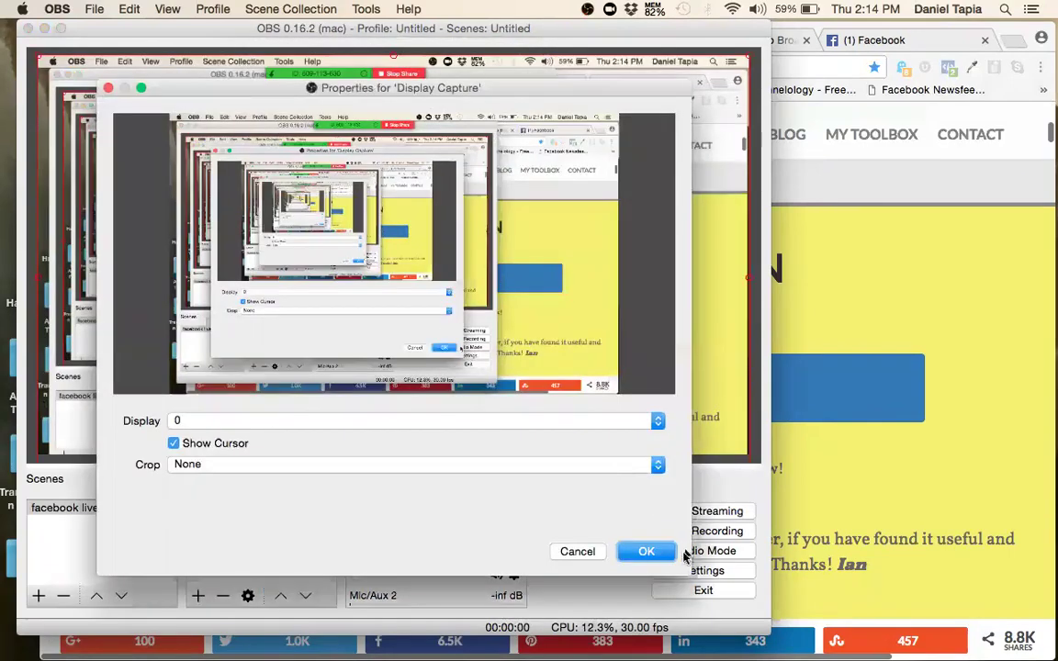
{"action": "left_click", "coordinate": [352, 420]}
{"action": "left_click", "coordinate": [352, 421]}
{"action": "left_click", "coordinate": [338, 466]}
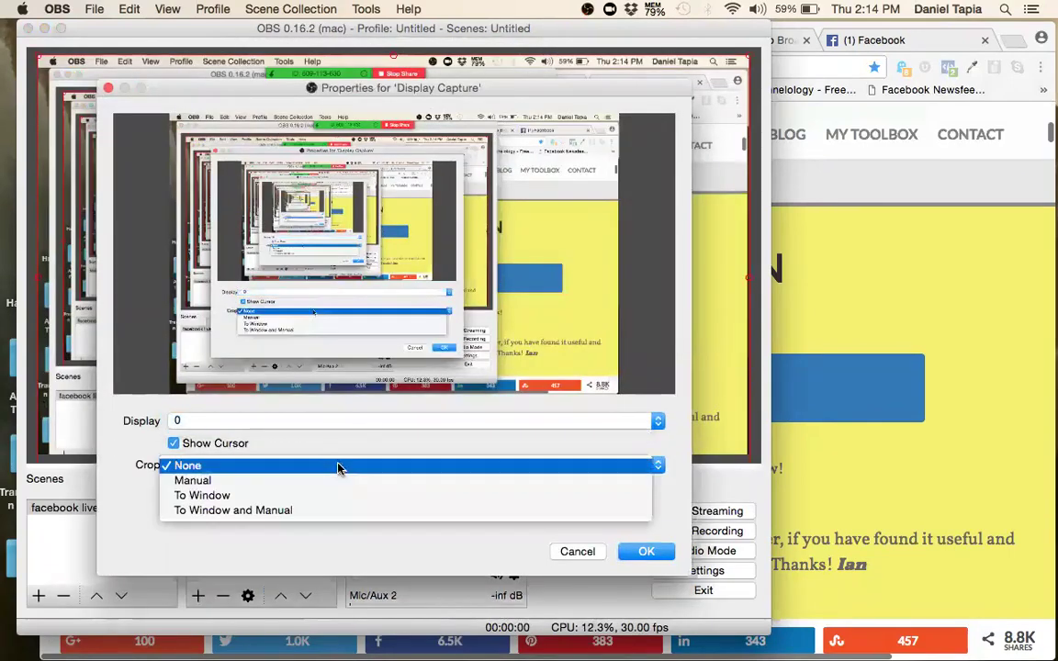
{"action": "left_click", "coordinate": [331, 481]}
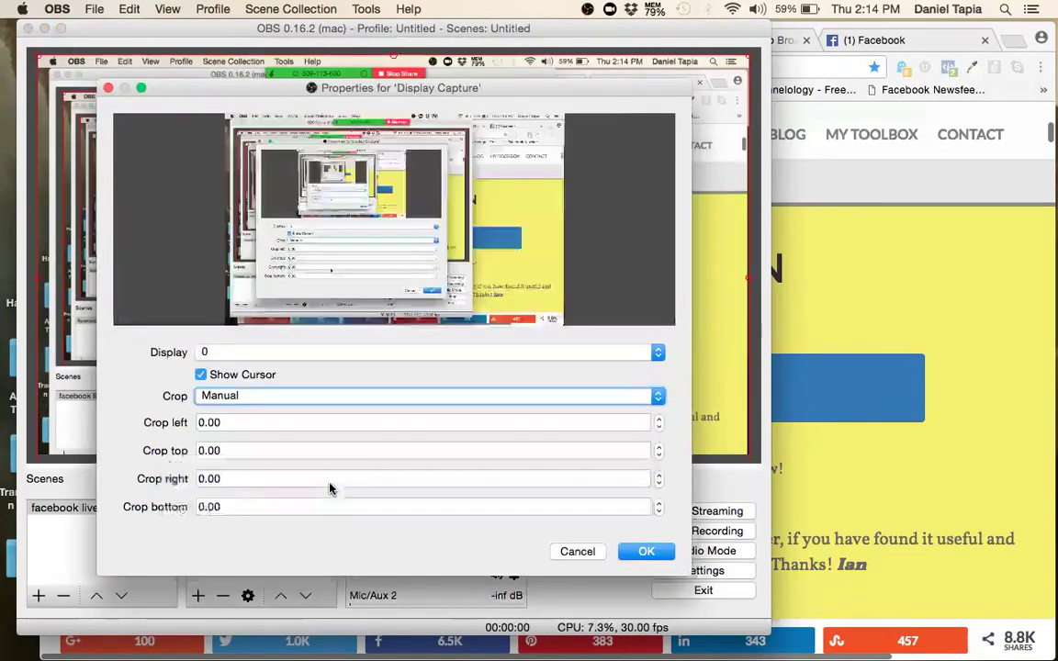
{"action": "left_click", "coordinate": [285, 399]}
{"action": "left_click", "coordinate": [285, 412]}
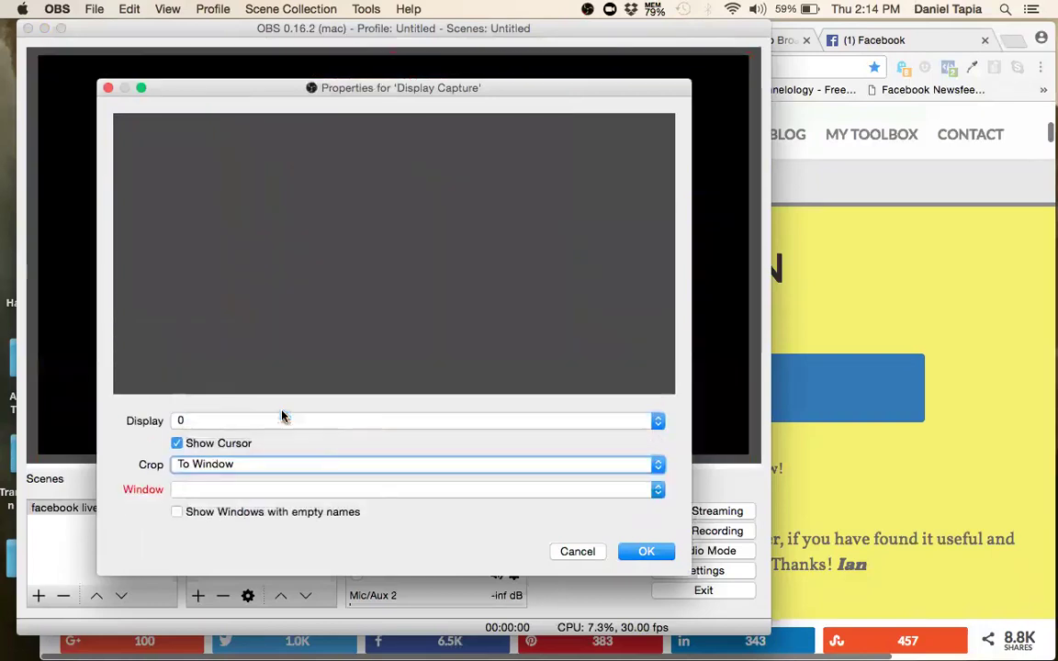
{"action": "left_click", "coordinate": [364, 491]}
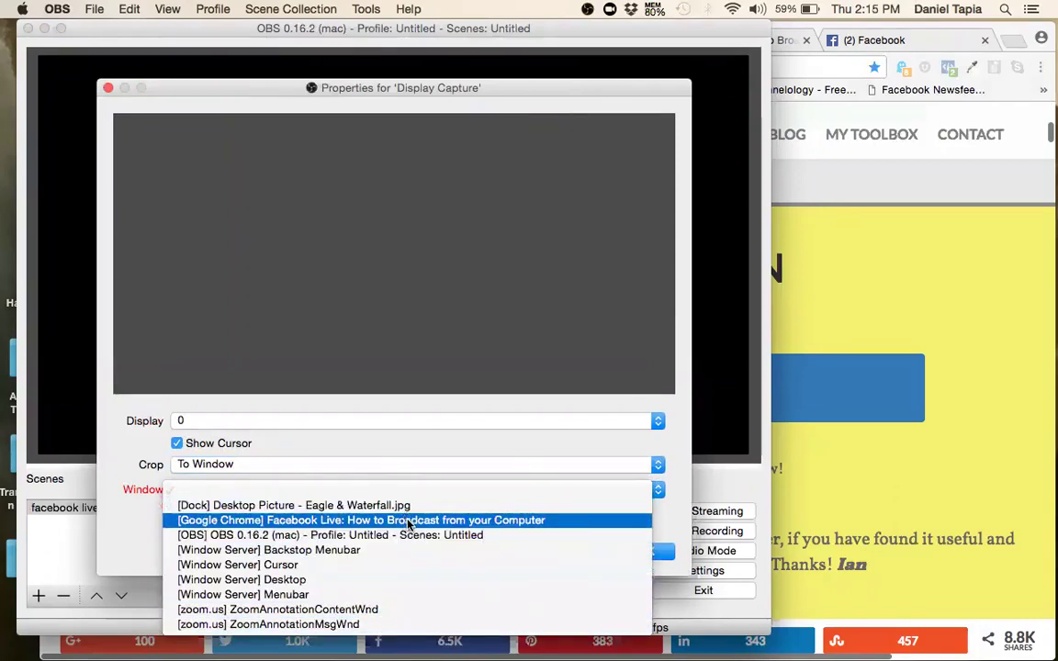
{"action": "left_click", "coordinate": [420, 462]}
{"action": "left_click", "coordinate": [406, 434]}
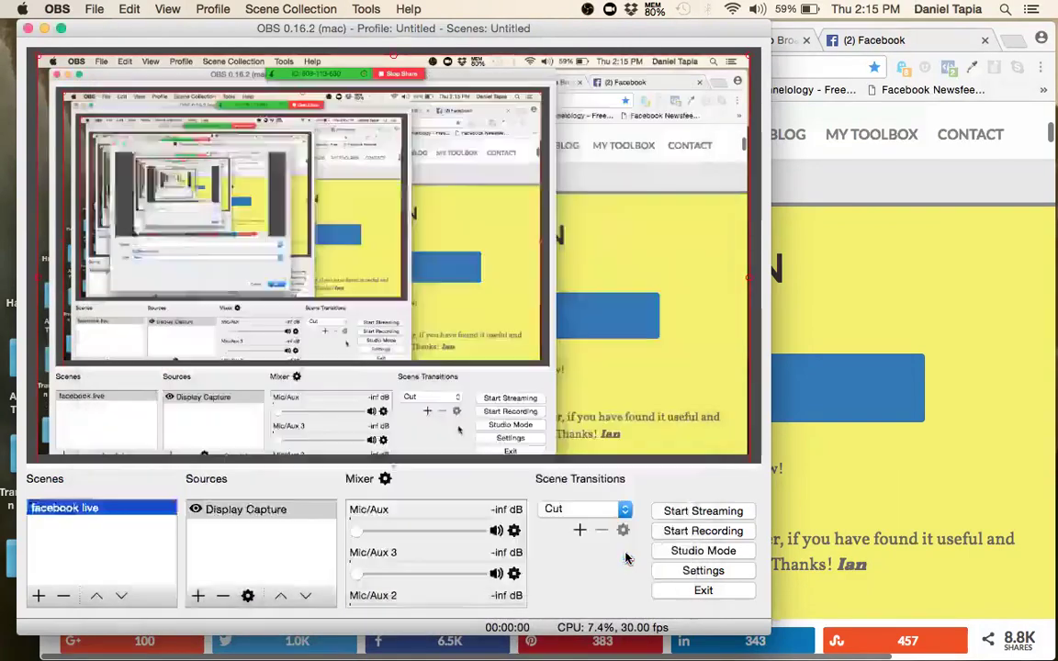
{"action": "left_click", "coordinate": [643, 552]}
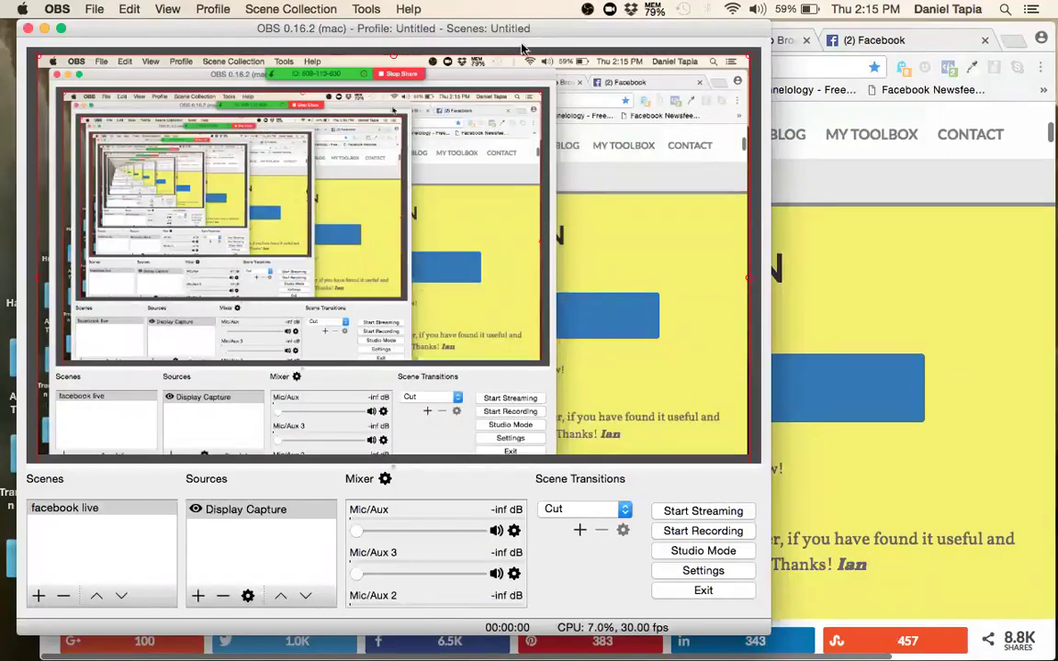
Minimize OBS, mark the 'Broadcast on Facebook Live' link in red, and follow it
{"action": "left_click_drag", "start_coordinate": [117, 30], "coordinate": [95, 60]}
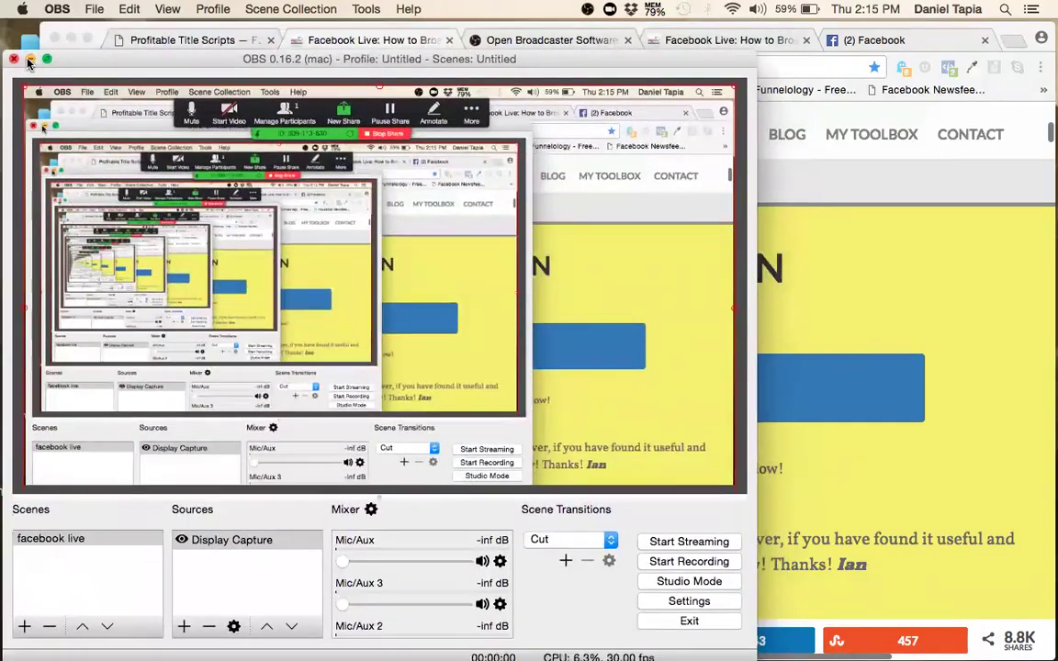
{"action": "left_click", "coordinate": [30, 58]}
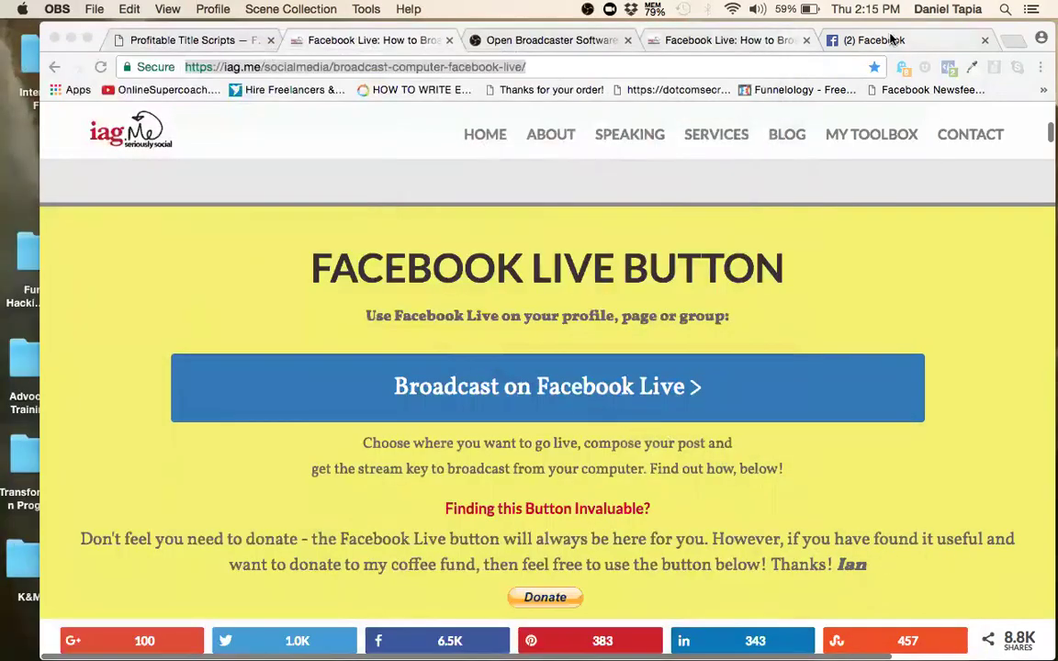
{"action": "scroll", "coordinate": [548, 349], "scroll_direction": "up", "scroll_amount": 2}
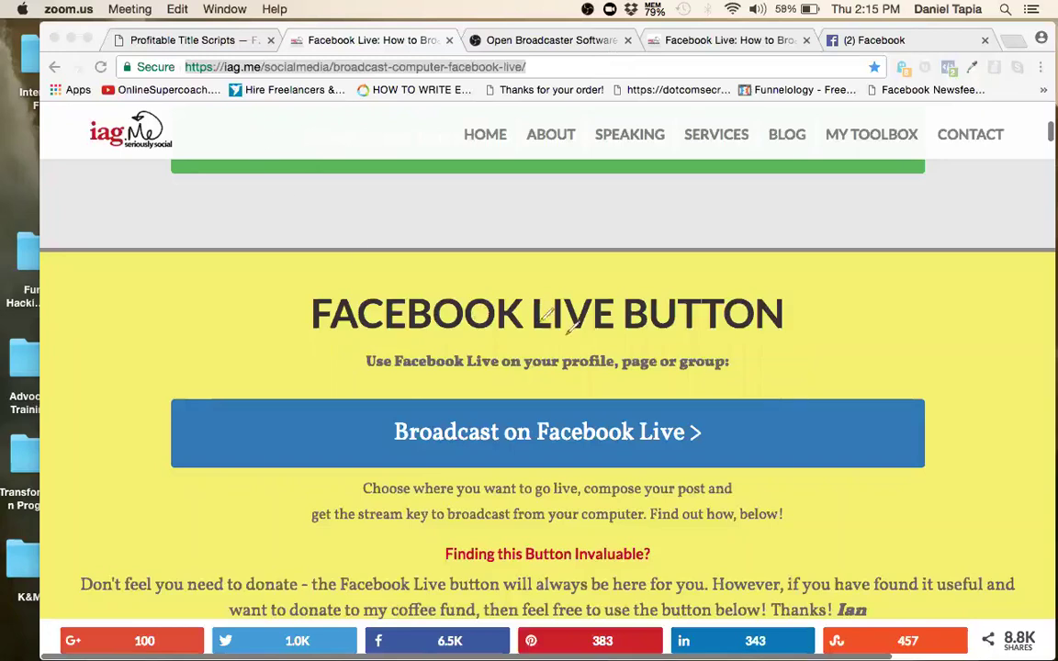
{"action": "mouse_move", "coordinate": [630, 385]}
{"action": "left_mouse_down"}
{"action": "mouse_move", "coordinate": [444, 365]}
{"action": "mouse_move", "coordinate": [235, 365]}
{"action": "mouse_move", "coordinate": [173, 373]}
{"action": "mouse_move", "coordinate": [144, 413]}
{"action": "mouse_move", "coordinate": [167, 463]}
{"action": "mouse_move", "coordinate": [271, 497]}
{"action": "mouse_move", "coordinate": [553, 478]}
{"action": "mouse_move", "coordinate": [824, 510]}
{"action": "mouse_move", "coordinate": [986, 472]}
{"action": "mouse_move", "coordinate": [930, 369]}
{"action": "mouse_move", "coordinate": [631, 380]}
{"action": "left_mouse_up"}
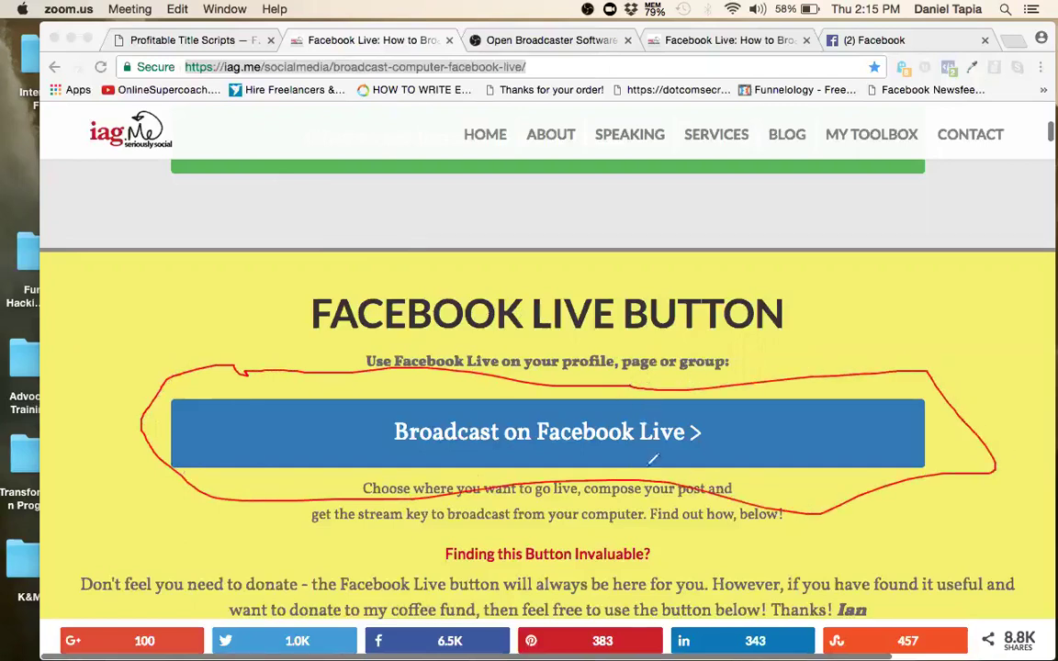
{"action": "left_click_drag", "start_coordinate": [800, 535], "coordinate": [751, 450]}
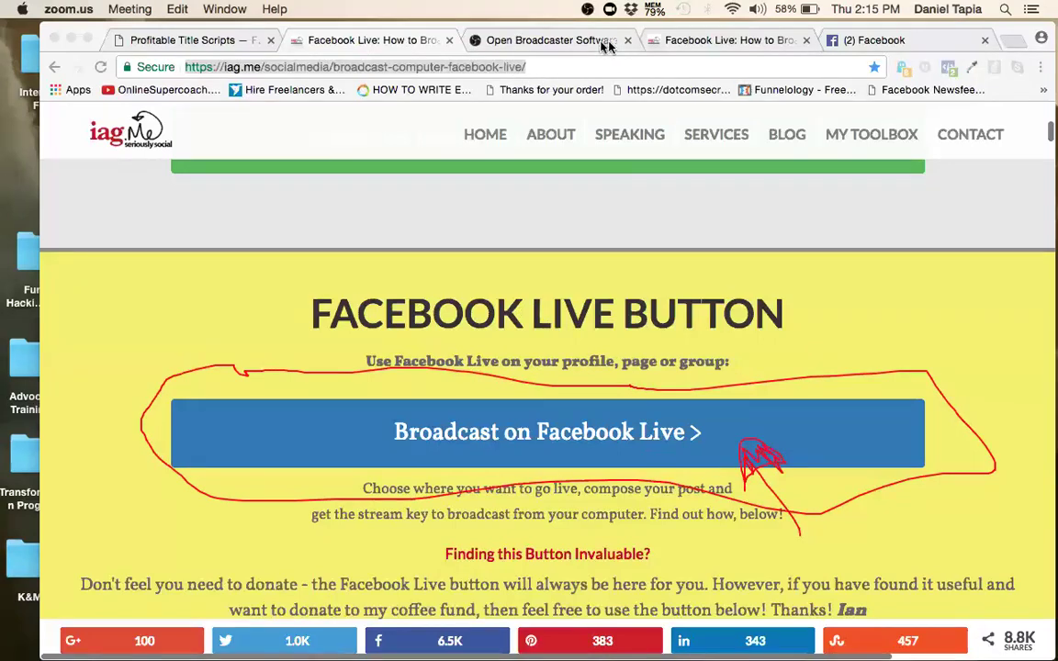
{"action": "left_click", "coordinate": [630, 445]}
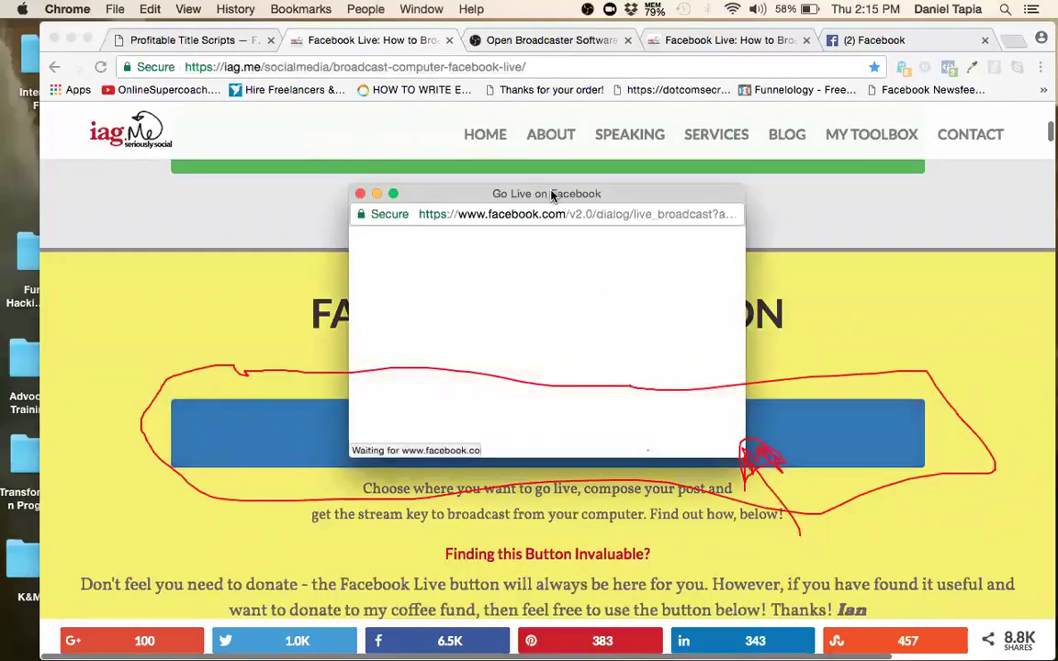
Choose to share the live video in a group and pick Entrepreneurs Unite
{"action": "left_click_drag", "start_coordinate": [550, 194], "coordinate": [546, 117]}
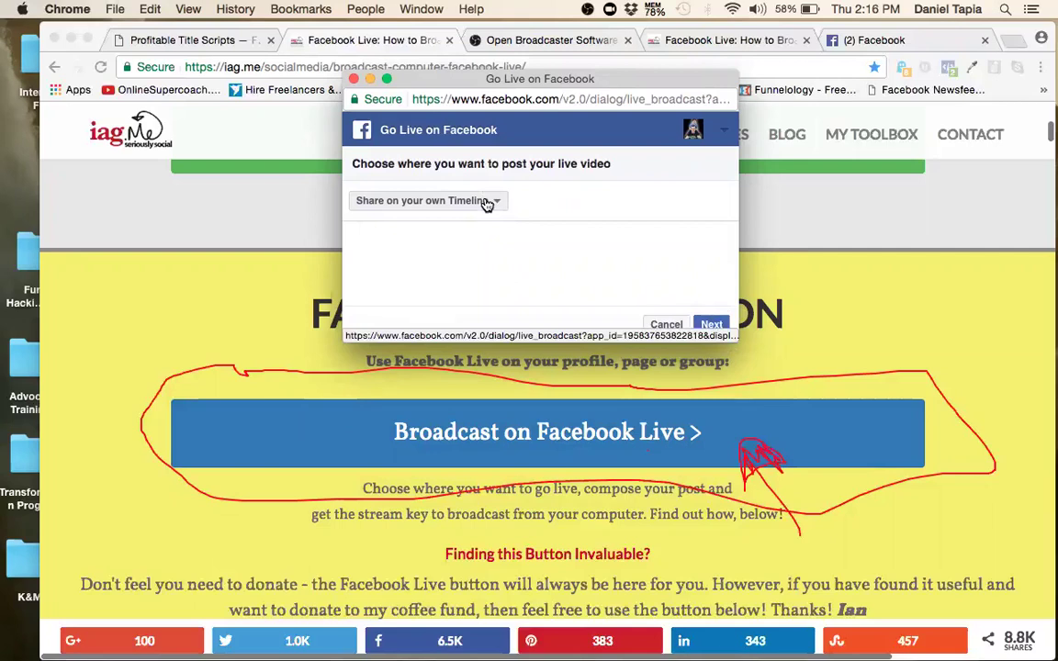
{"action": "left_click", "coordinate": [487, 202]}
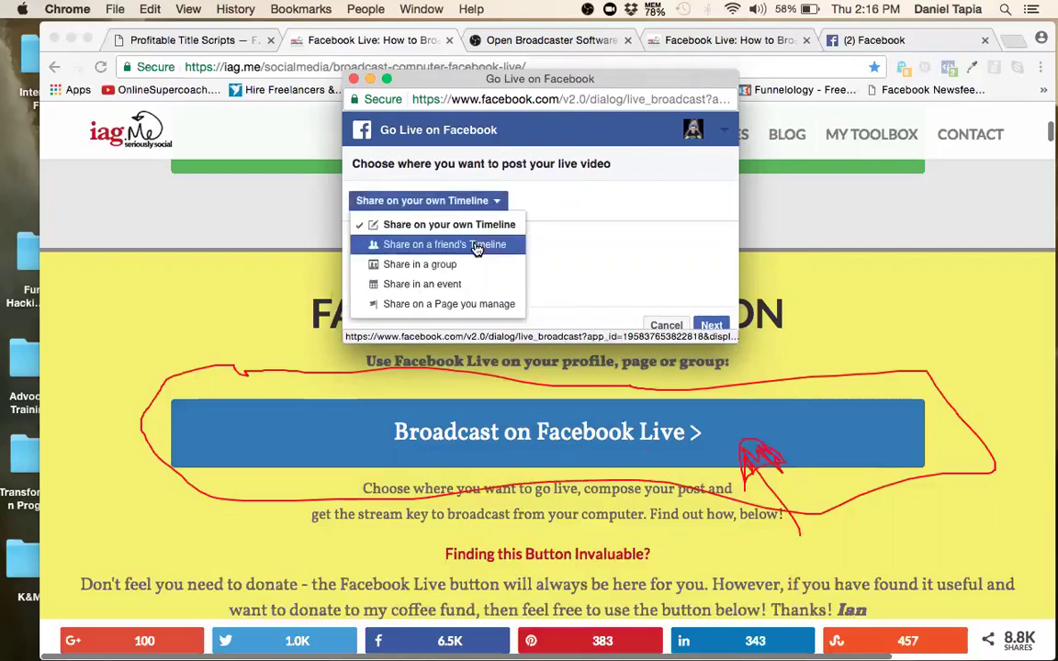
{"action": "left_click", "coordinate": [449, 305]}
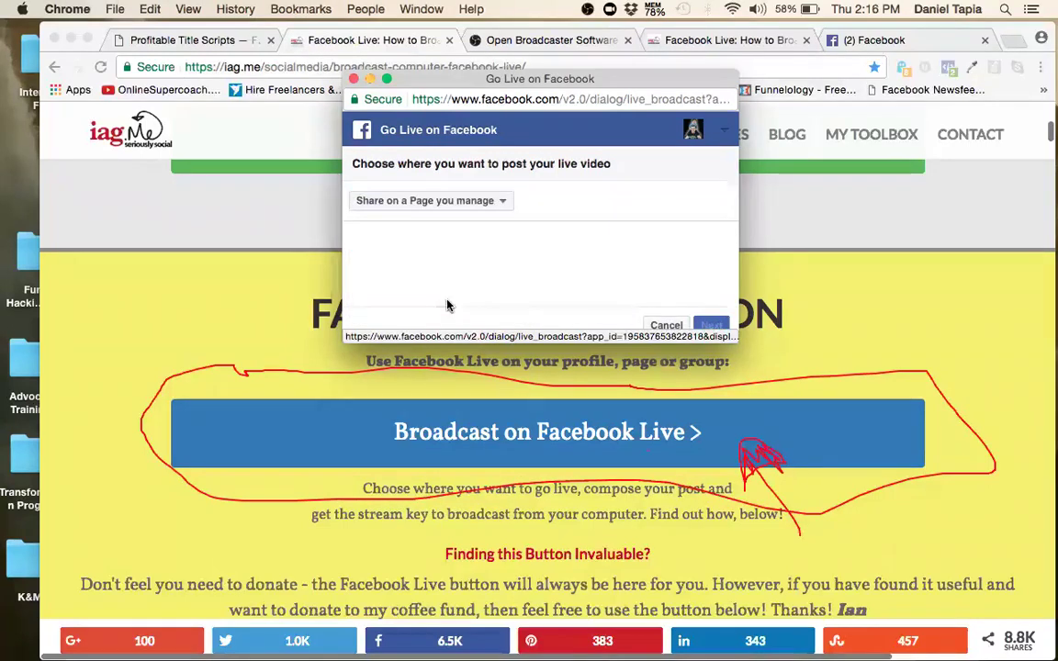
{"action": "left_click", "coordinate": [493, 205]}
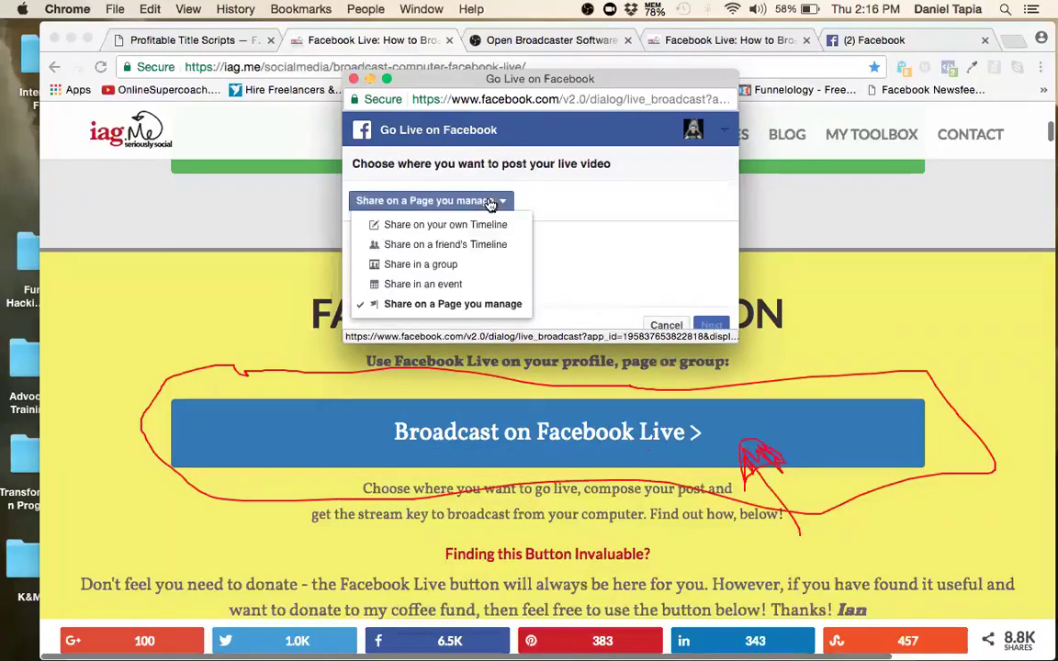
{"action": "left_click", "coordinate": [495, 268]}
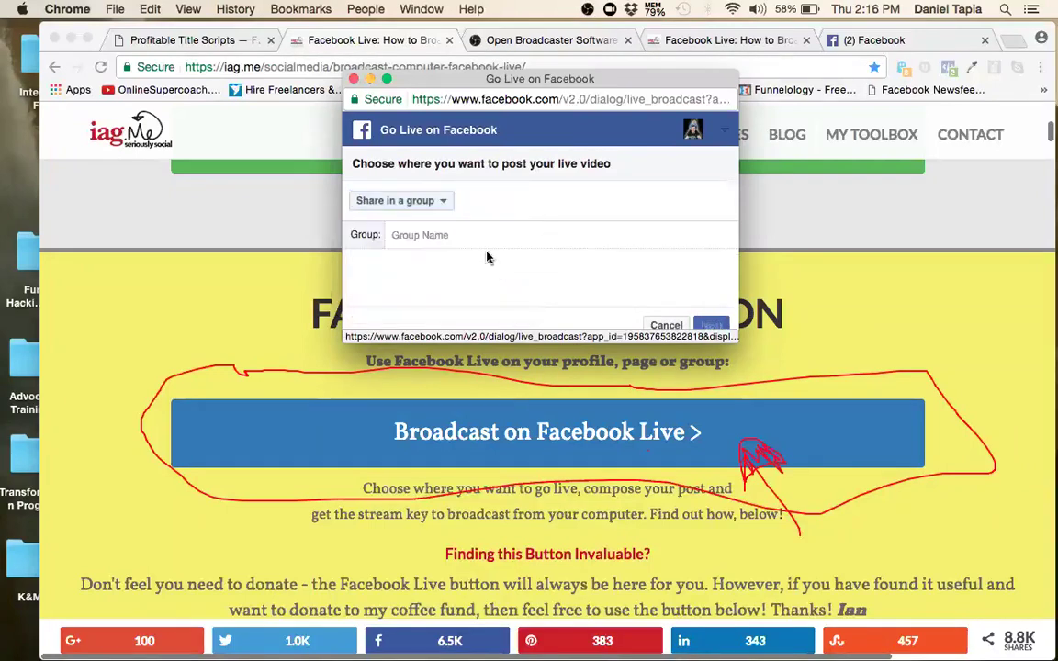
{"action": "type", "text": "entr"}
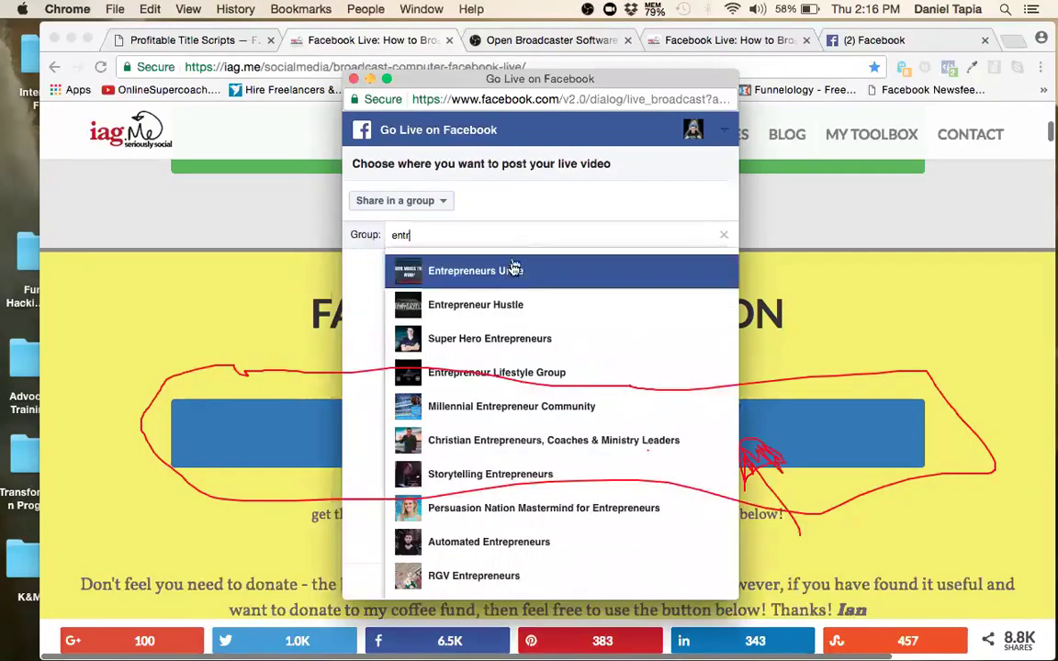
{"action": "left_click", "coordinate": [511, 268]}
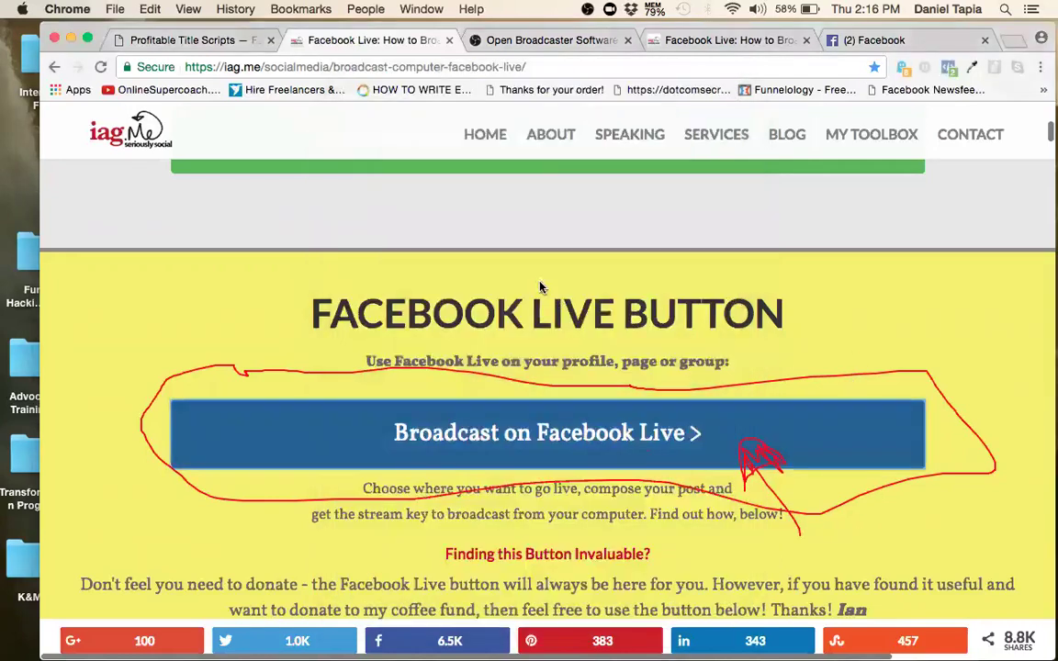
Bring the Go Live popup back to front, resize it, and keep the group destination
{"action": "key", "text": "ctrl+Up"}
{"action": "left_click", "coordinate": [231, 349]}
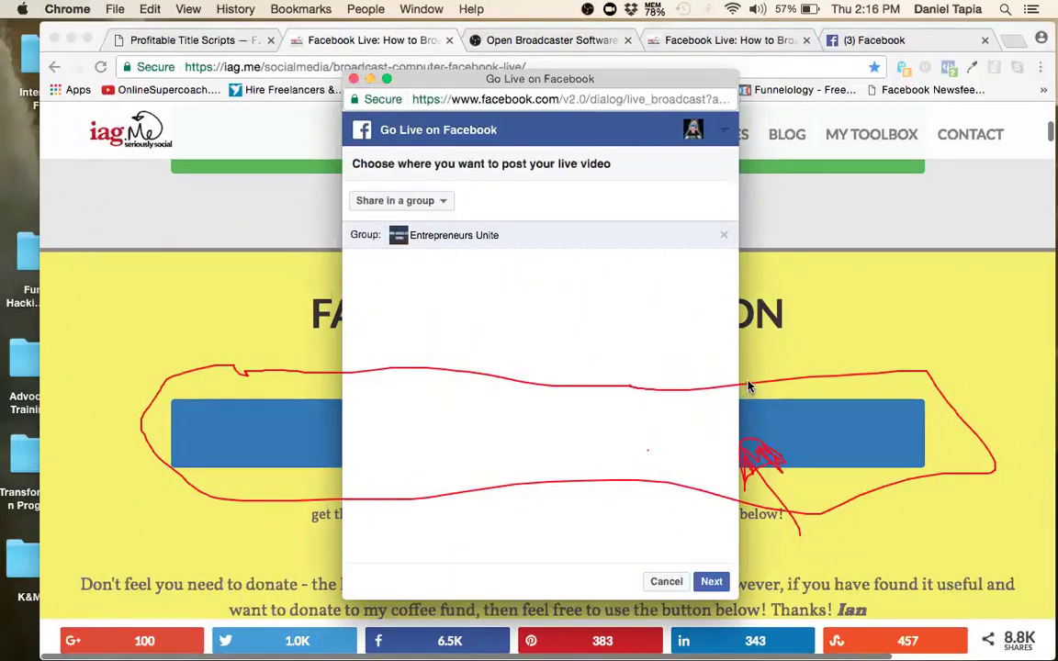
{"action": "left_click", "coordinate": [748, 388]}
{"action": "key", "text": "ctrl+Up"}
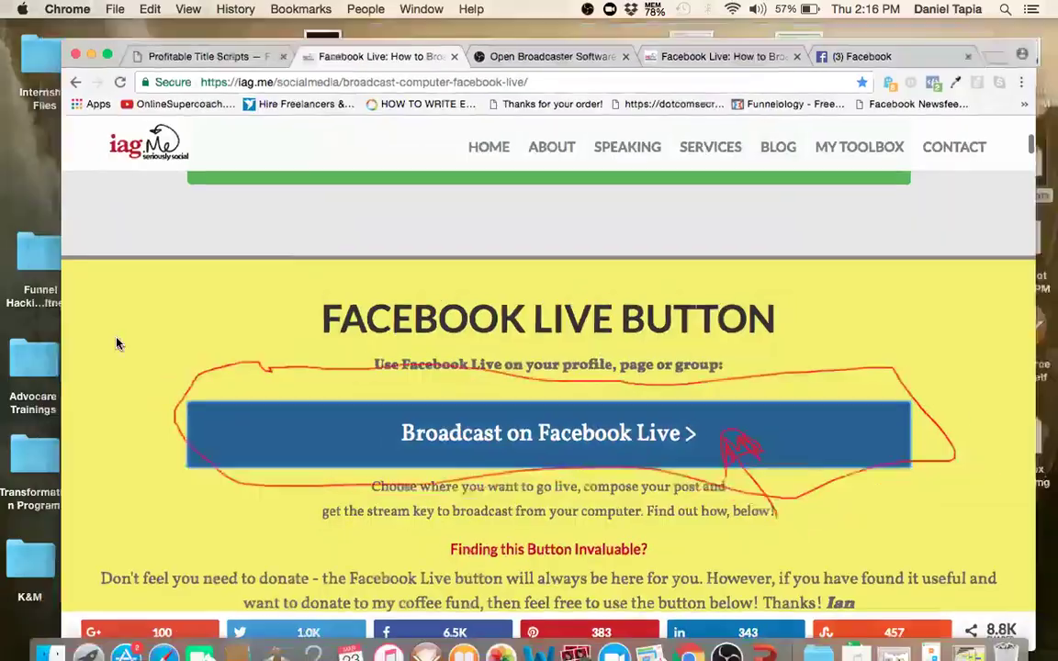
{"action": "left_click", "coordinate": [239, 268]}
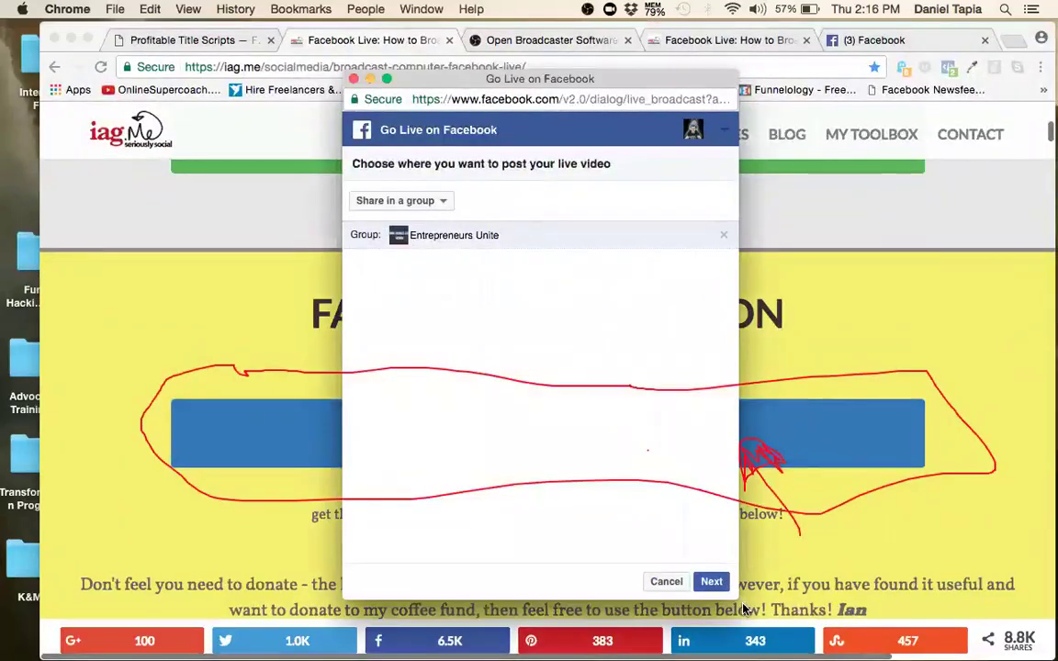
{"action": "left_click_drag", "start_coordinate": [738, 599], "coordinate": [813, 336]}
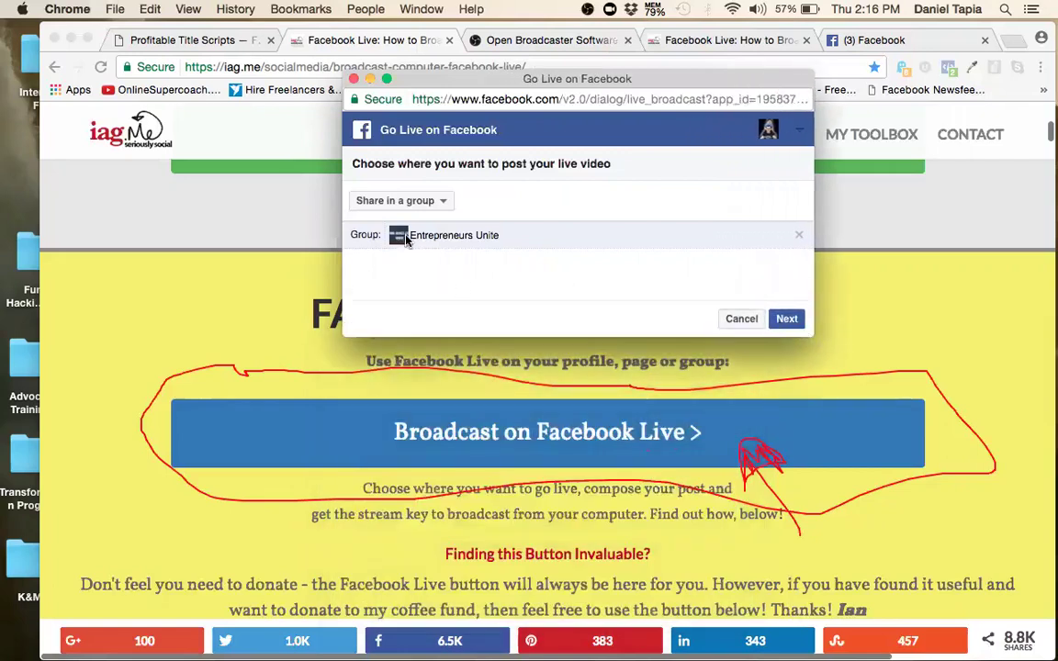
{"action": "left_click", "coordinate": [361, 200]}
{"action": "left_click", "coordinate": [614, 256]}
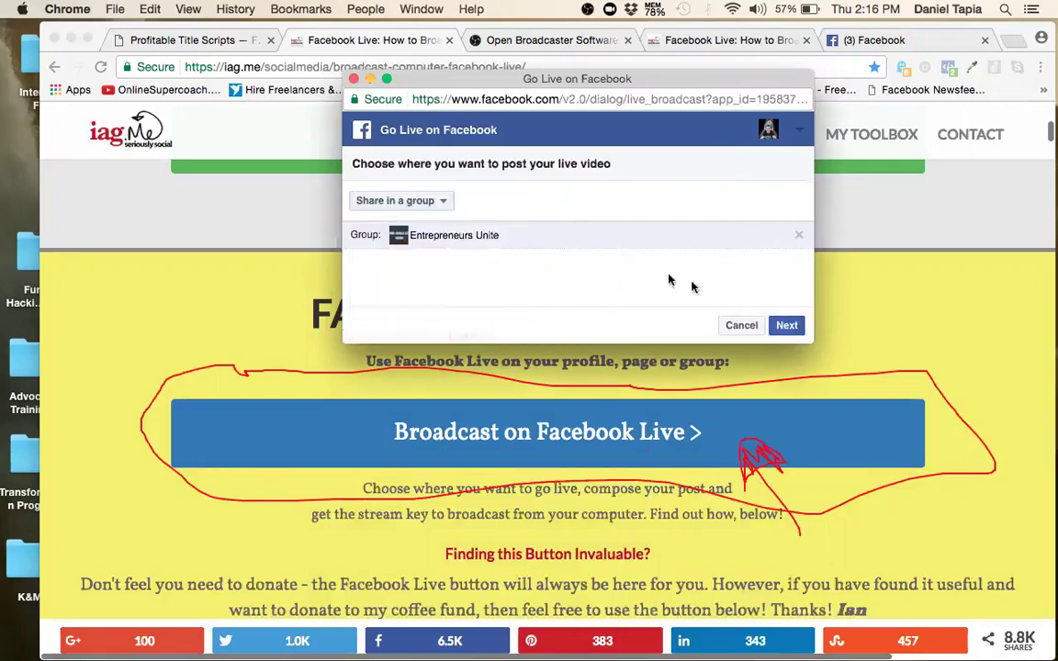
Continue to the broadcast setup page showing the Server URL and stream key
{"action": "left_click", "coordinate": [786, 328]}
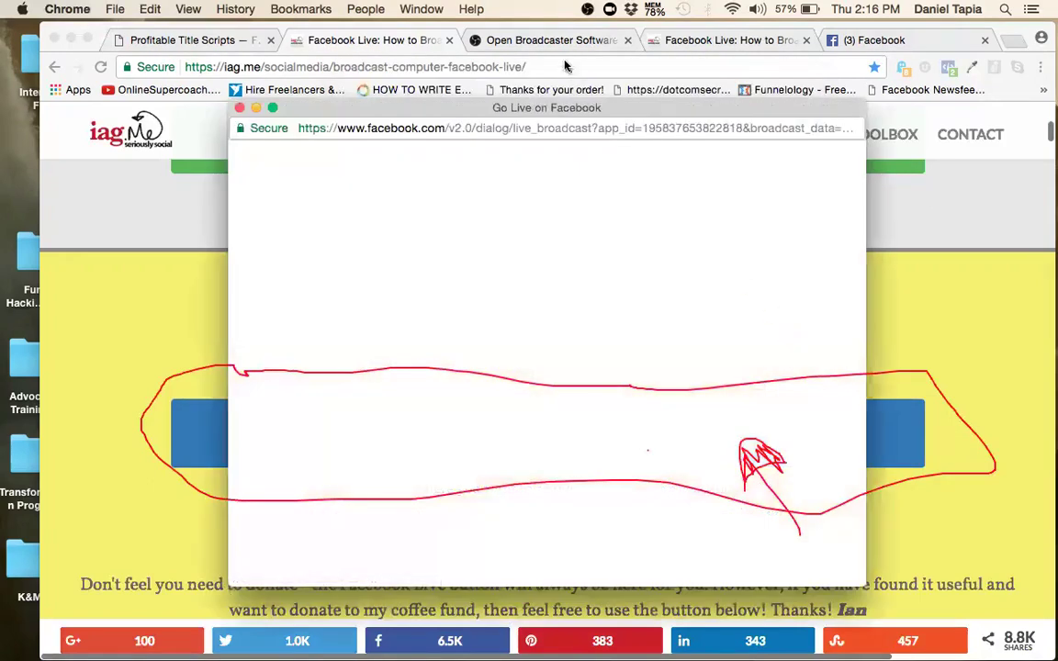
{"action": "left_click_drag", "start_coordinate": [568, 109], "coordinate": [519, 53]}
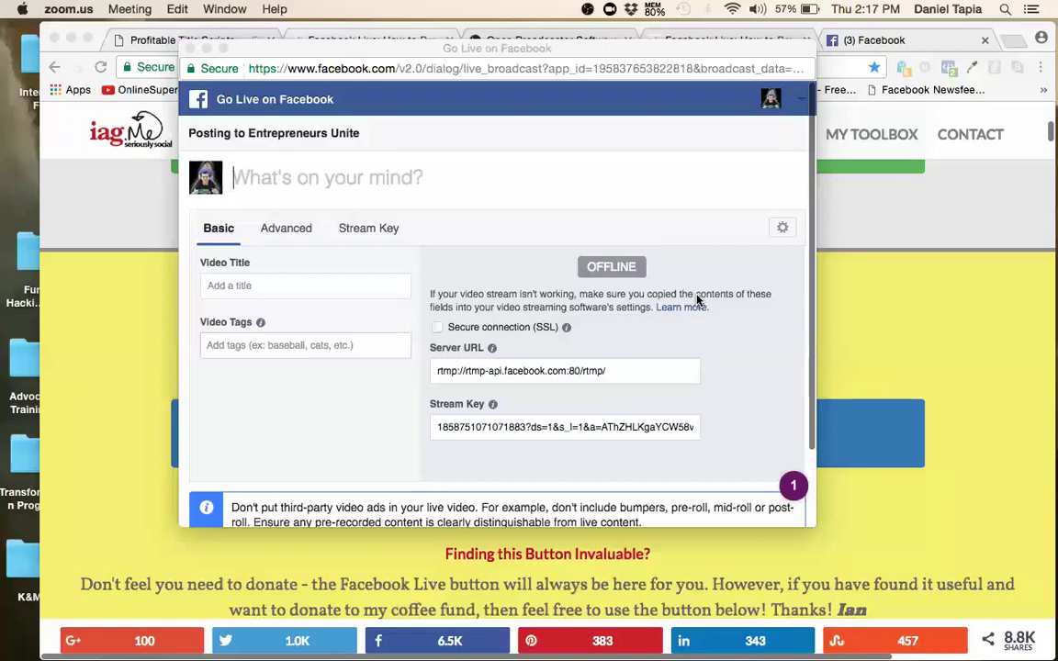
{"action": "left_click", "coordinate": [683, 203]}
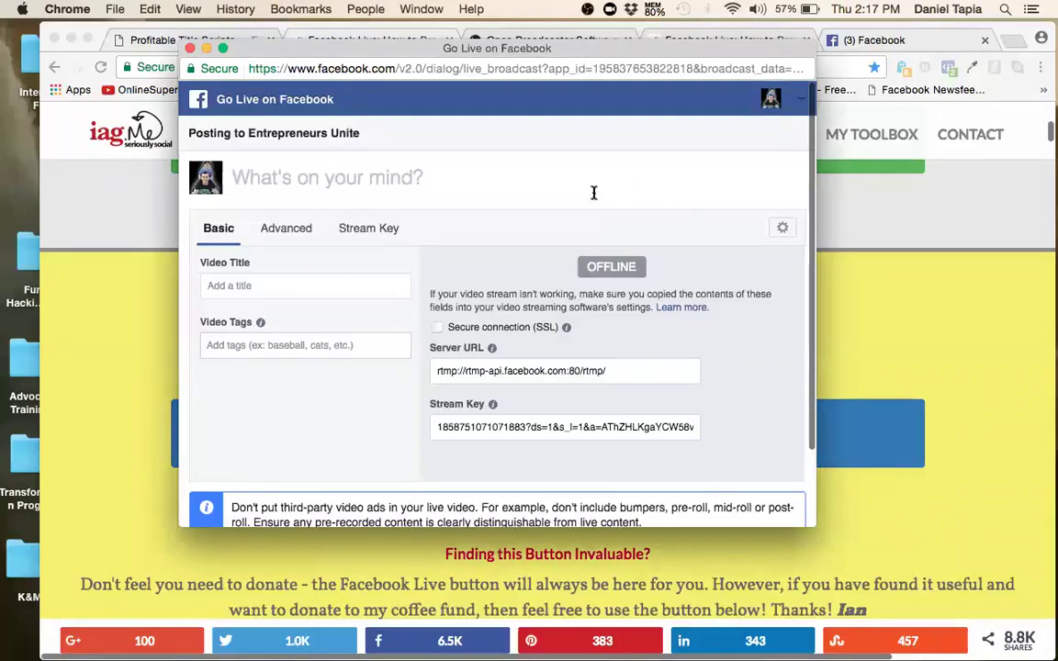
Copy the 'Marketers's Guide' title line from the Funnel Scripts Profitable Title Scripts page
{"action": "left_click", "coordinate": [146, 38]}
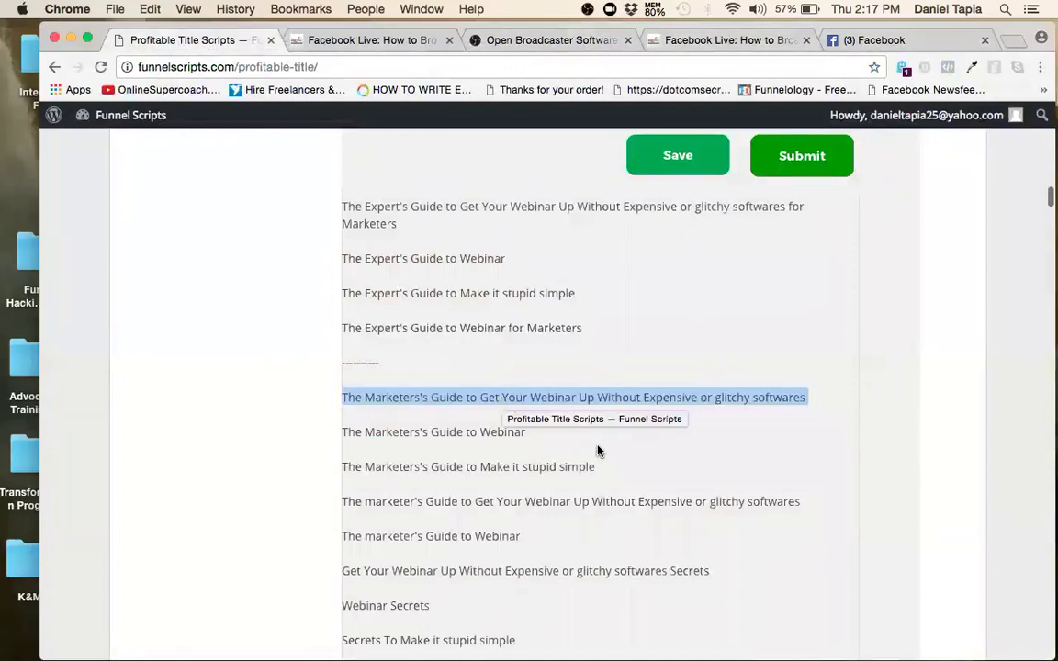
{"action": "scroll", "coordinate": [598, 449], "scroll_direction": "up", "scroll_amount": 4}
{"action": "scroll", "coordinate": [598, 449], "scroll_direction": "down", "scroll_amount": 3}
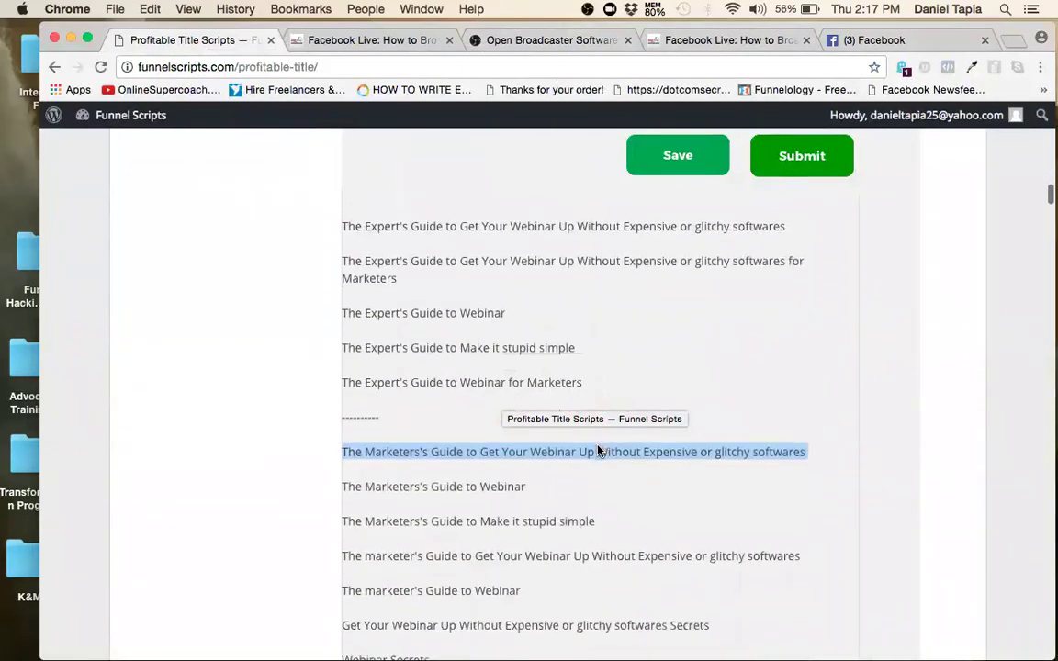
{"action": "triple_click", "coordinate": [621, 450]}
{"action": "key", "text": "super+c"}
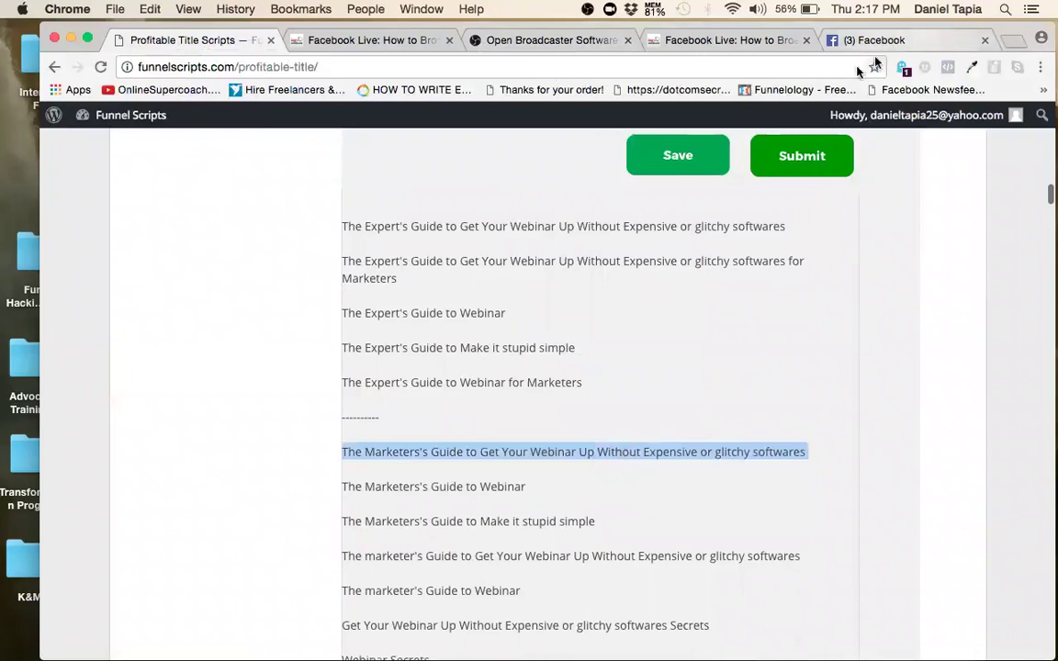
Paste the title into the Go Live post, correcting it to Marketer's, Glitchy and Softwares
{"action": "key", "text": "ctrl+Up"}
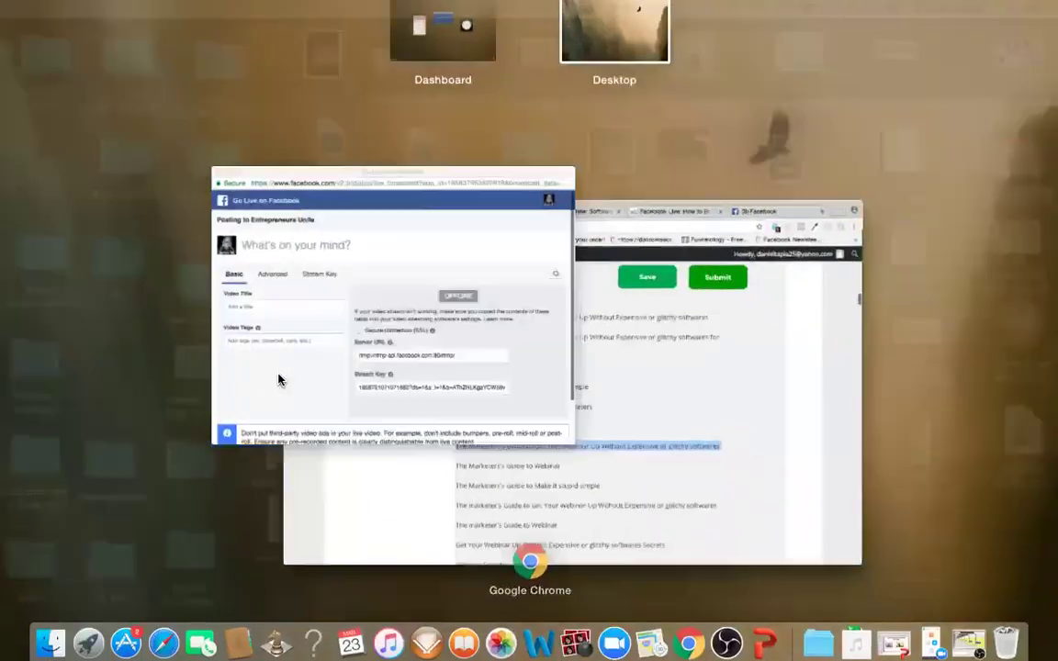
{"action": "left_click", "coordinate": [280, 380]}
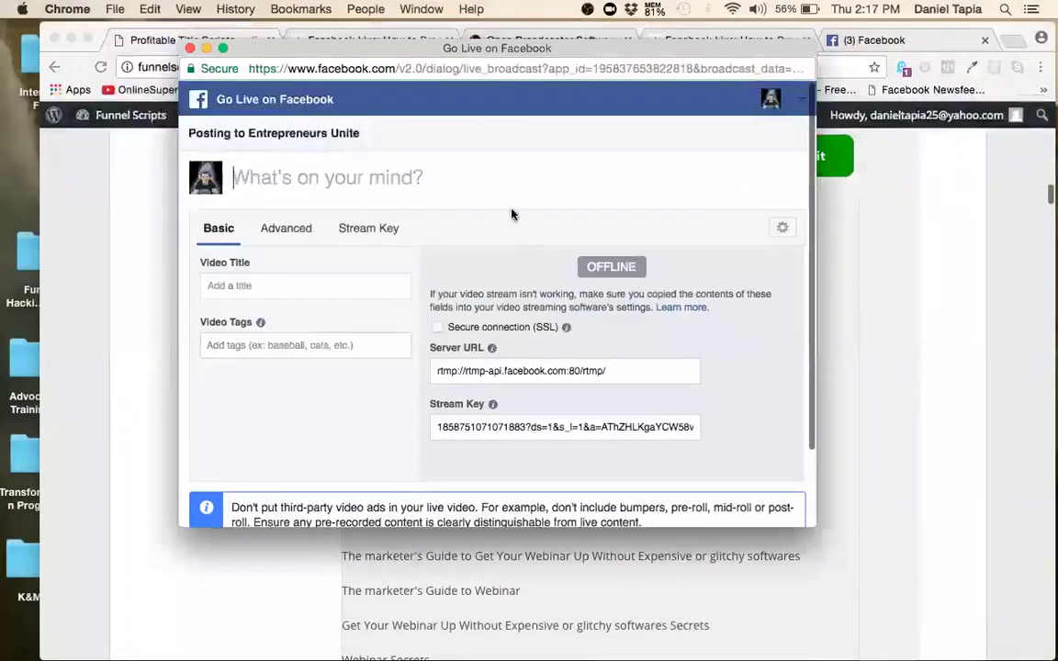
{"action": "key", "text": "super+v"}
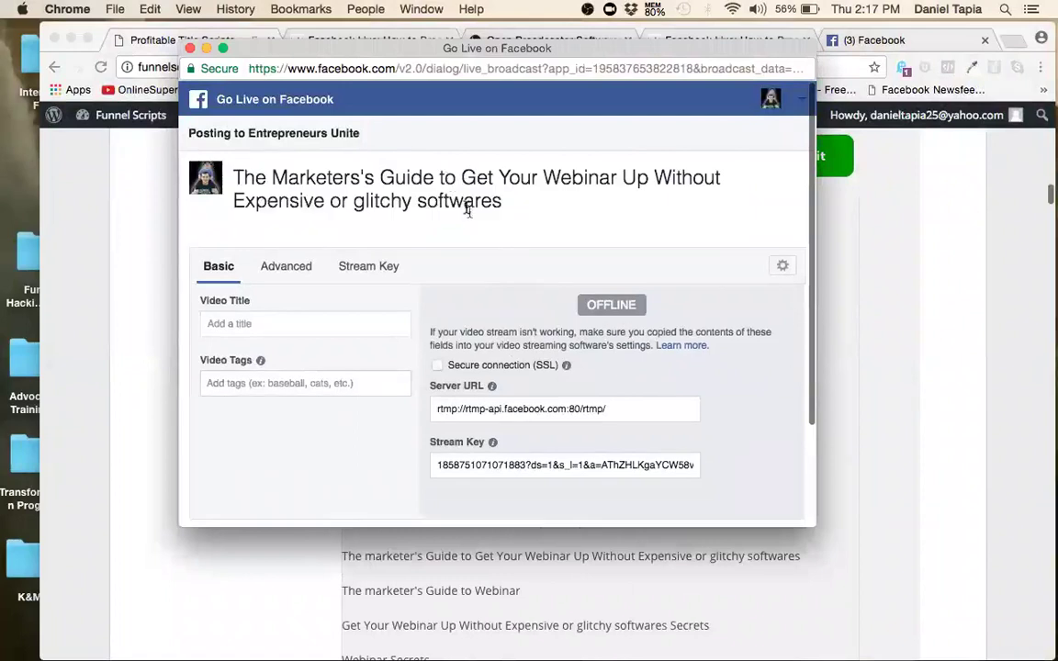
{"action": "left_click", "coordinate": [425, 200]}
{"action": "key", "text": "BackSpace"}
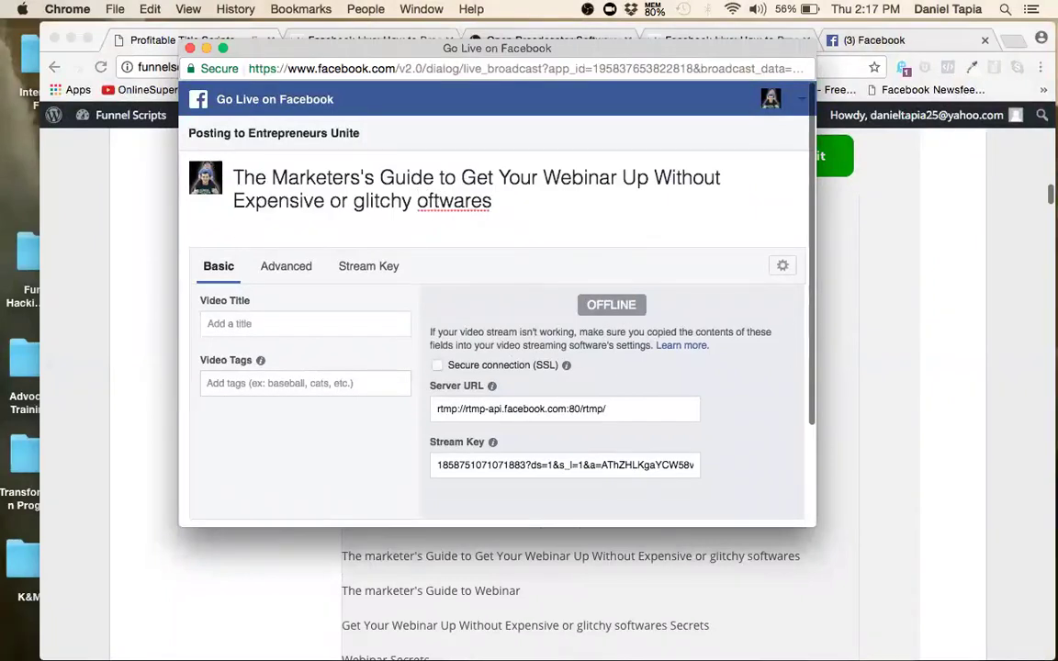
{"action": "type", "text": "S"}
{"action": "left_click", "coordinate": [361, 201]}
{"action": "key", "text": "BackSpace"}
{"action": "type", "text": "G"}
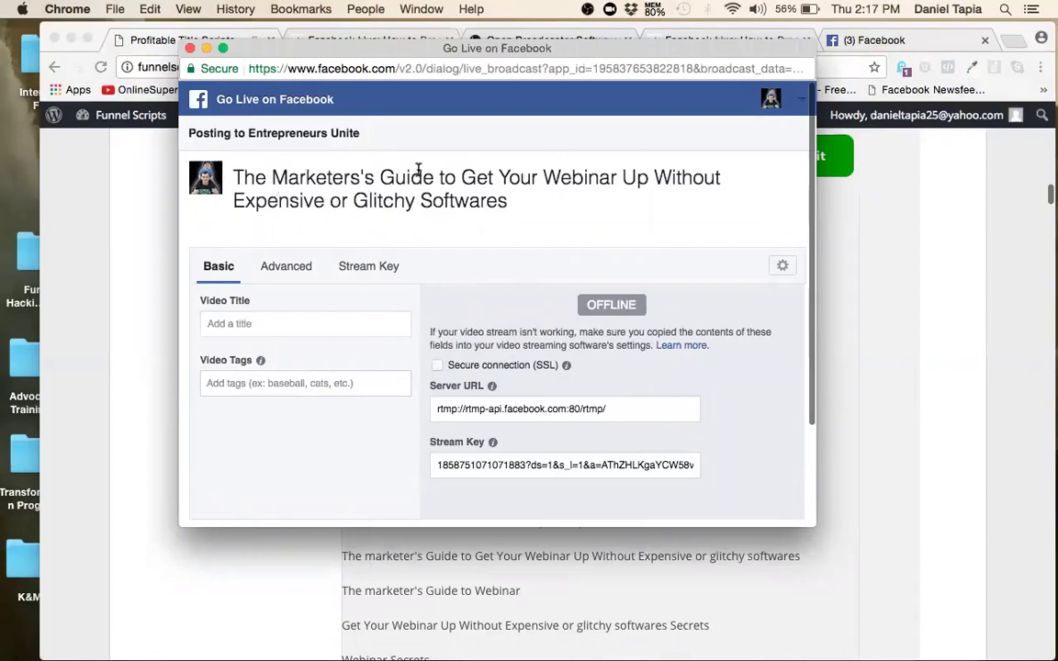
{"action": "left_click", "coordinate": [360, 178]}
{"action": "key", "text": "BackSpace"}
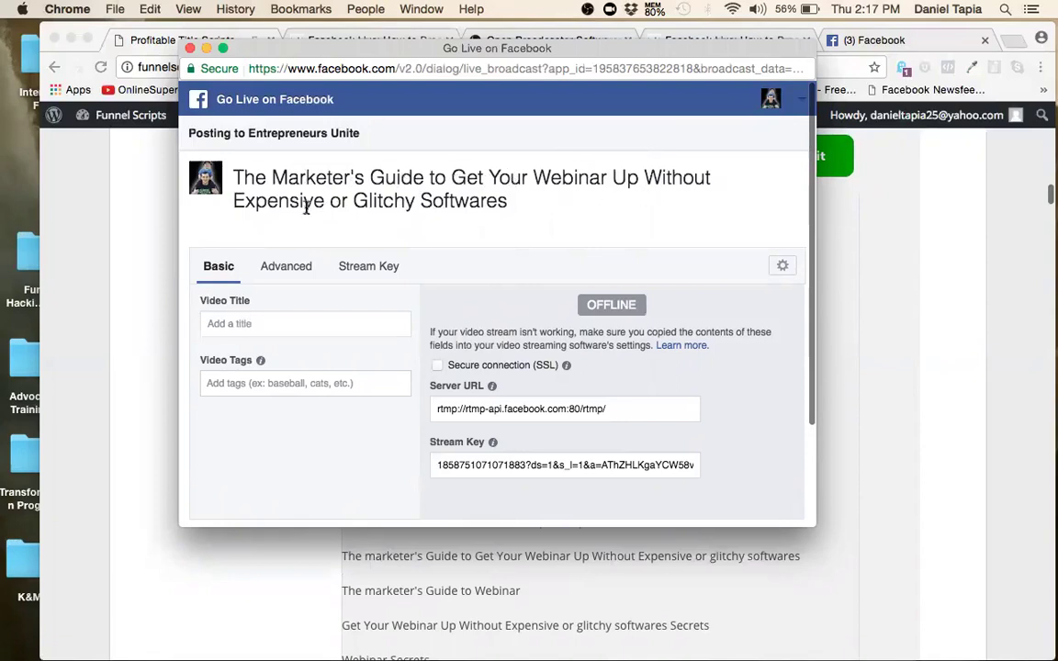
{"action": "left_click", "coordinate": [504, 201]}
Bring OBS Studio back from the Dock and open its Stream settings page
{"action": "left_click_drag", "start_coordinate": [246, 133], "coordinate": [361, 134]}
{"action": "left_click", "coordinate": [376, 134]}
{"action": "mouse_move", "coordinate": [1039, 651]}
{"action": "mouse_move", "coordinate": [1006, 649]}
{"action": "left_click", "coordinate": [971, 648]}
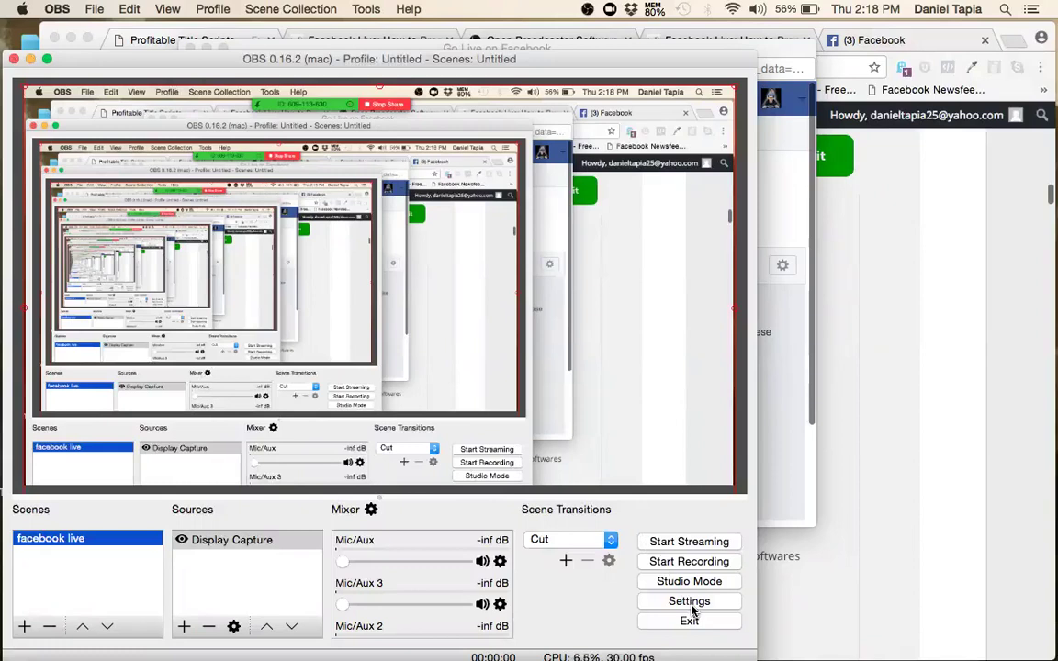
{"action": "left_click", "coordinate": [690, 602]}
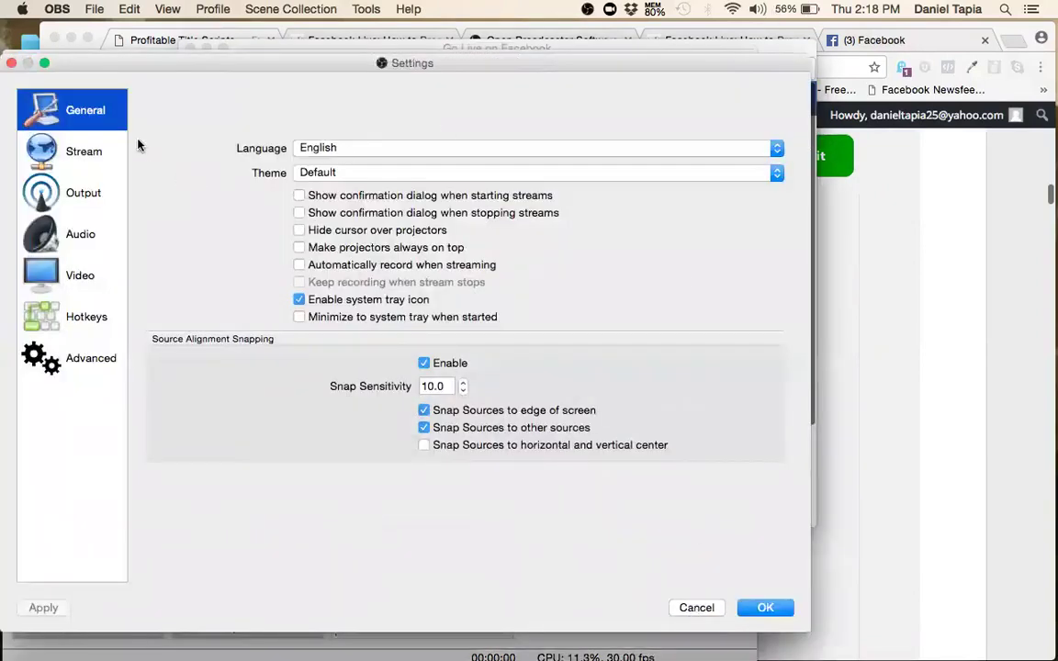
{"action": "left_click", "coordinate": [50, 157]}
Set the service to Facebook Live with the Default server and select the stream key field
{"action": "left_click", "coordinate": [345, 104]}
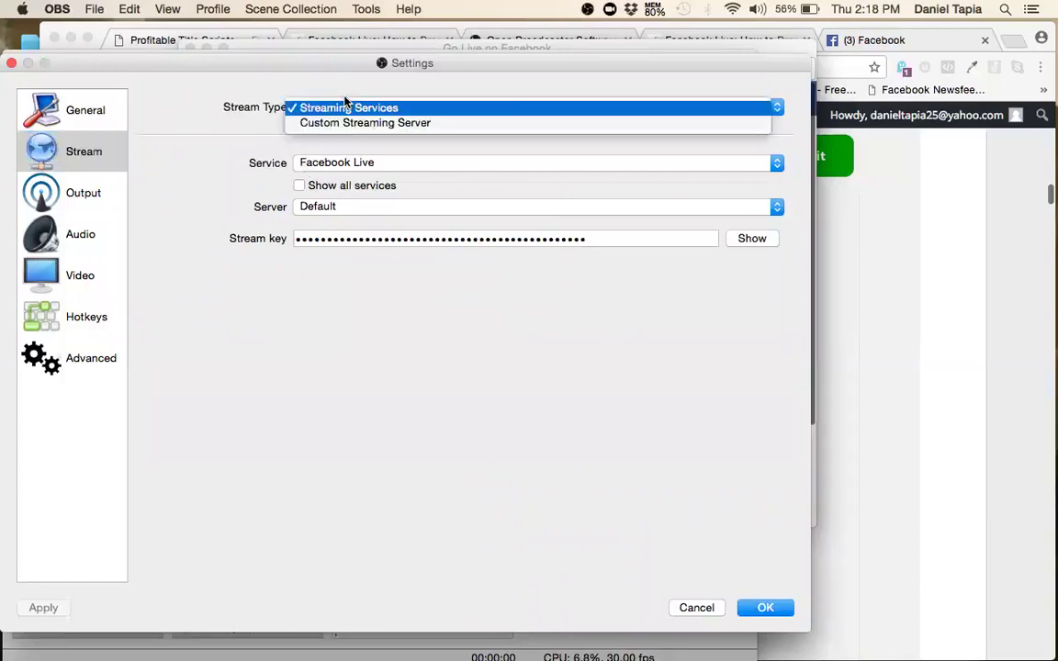
{"action": "left_click", "coordinate": [342, 97]}
{"action": "left_click", "coordinate": [357, 165]}
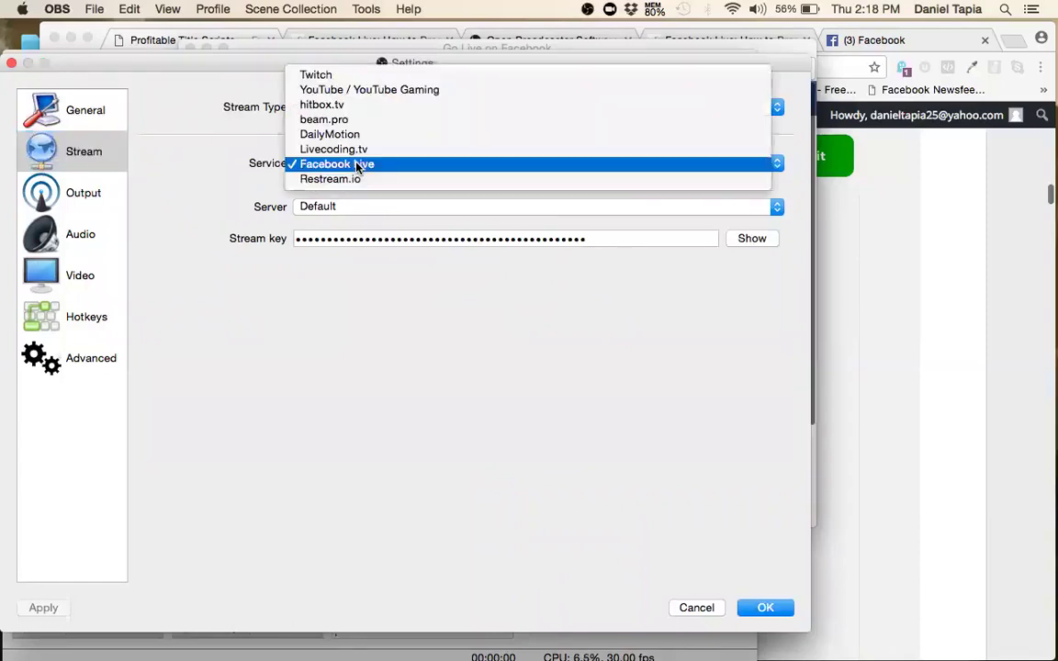
{"action": "left_click", "coordinate": [358, 73]}
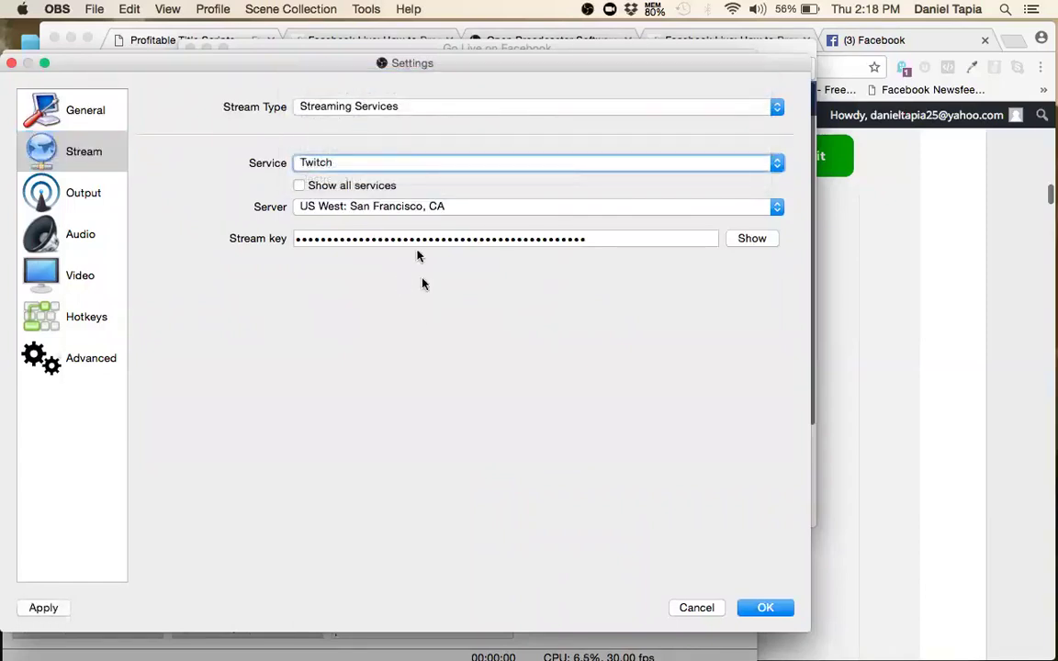
{"action": "left_click", "coordinate": [399, 165]}
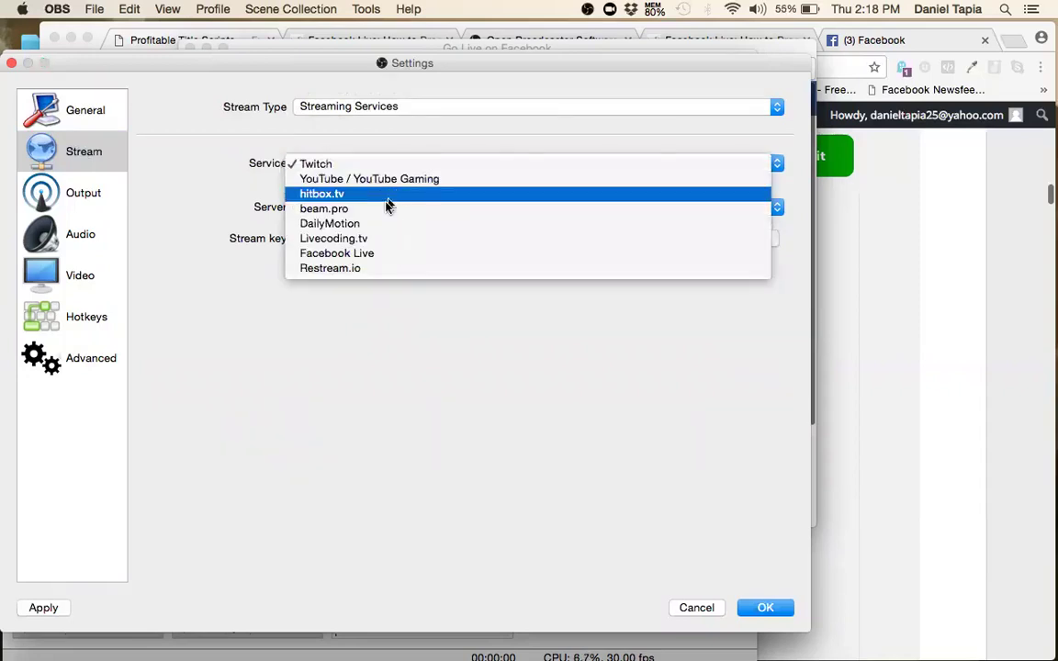
{"action": "left_click", "coordinate": [373, 260]}
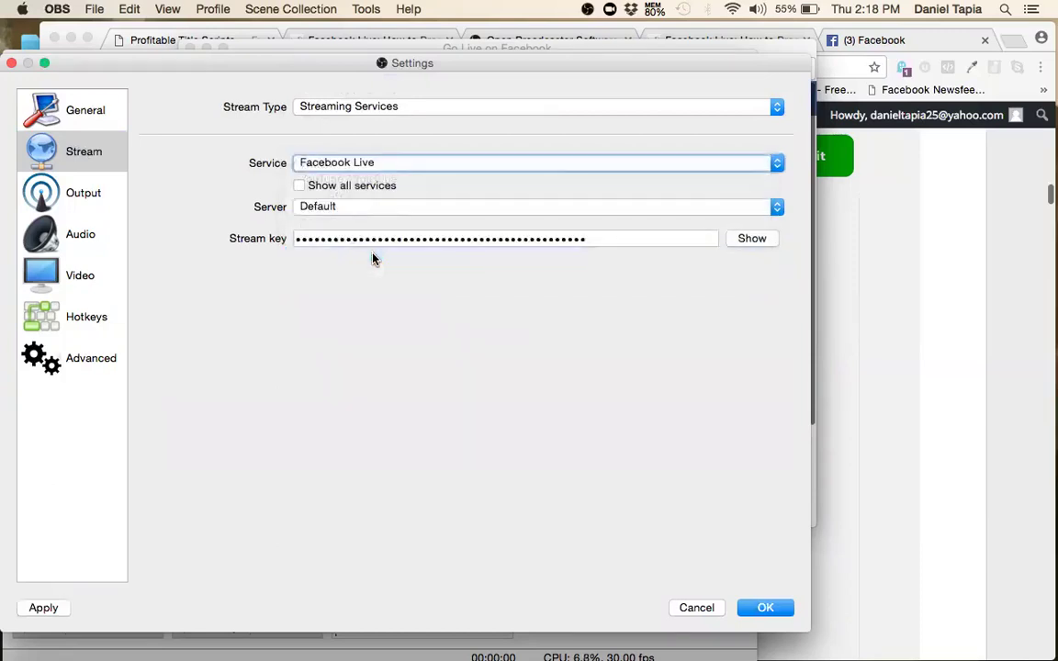
{"action": "left_click", "coordinate": [379, 207]}
{"action": "left_click", "coordinate": [377, 207]}
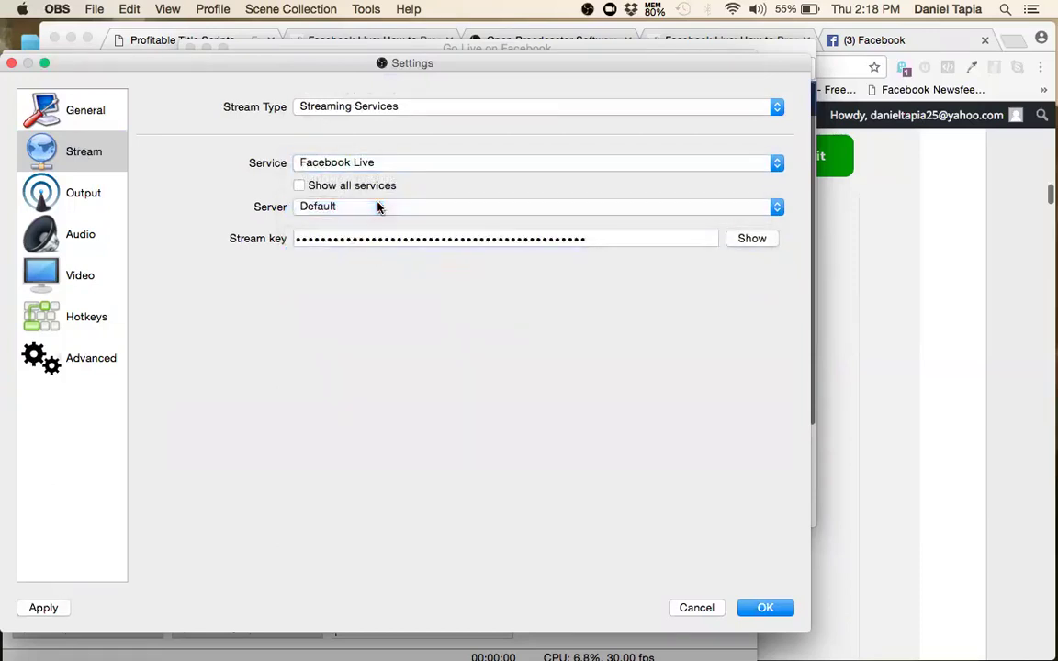
{"action": "double_click", "coordinate": [500, 238]}
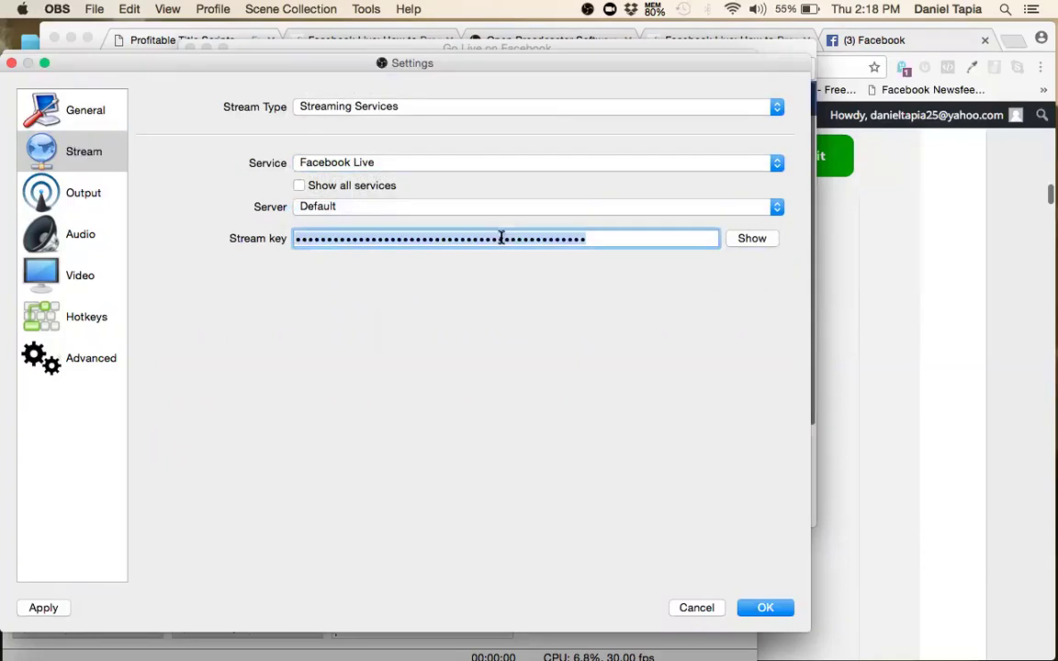
{"action": "left_click", "coordinate": [928, 300]}
Arrange the Go Live popup and OBS settings windows side by side
{"action": "key", "text": "ctrl+Up"}
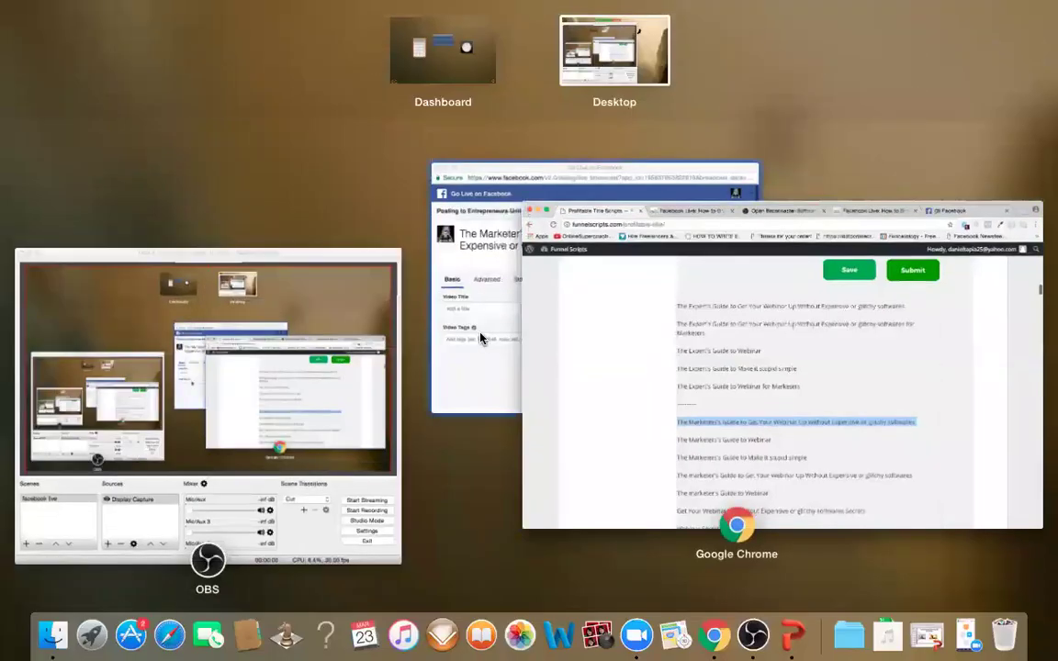
{"action": "left_click", "coordinate": [479, 338]}
{"action": "left_click_drag", "start_coordinate": [414, 44], "coordinate": [712, 53]}
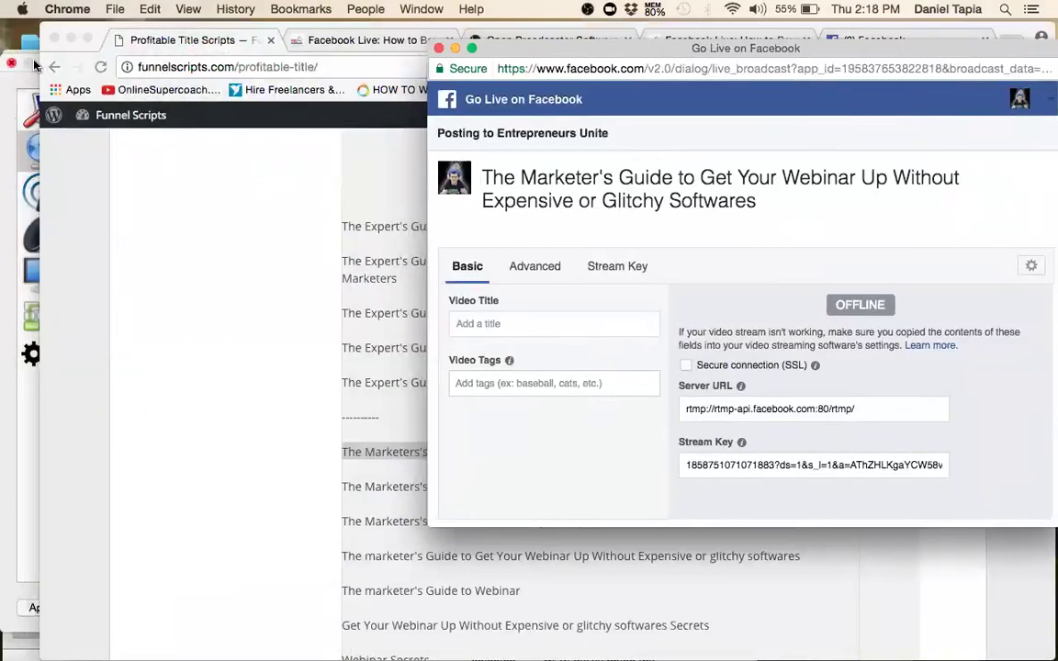
{"action": "left_click", "coordinate": [13, 104]}
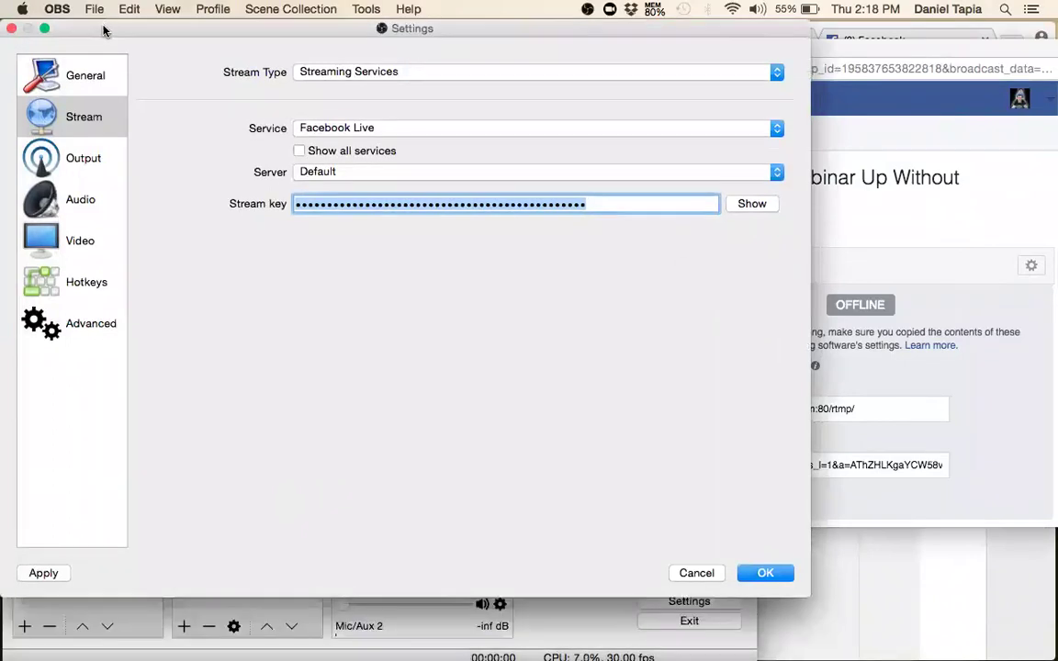
{"action": "left_click_drag", "start_coordinate": [99, 28], "coordinate": [102, 40]}
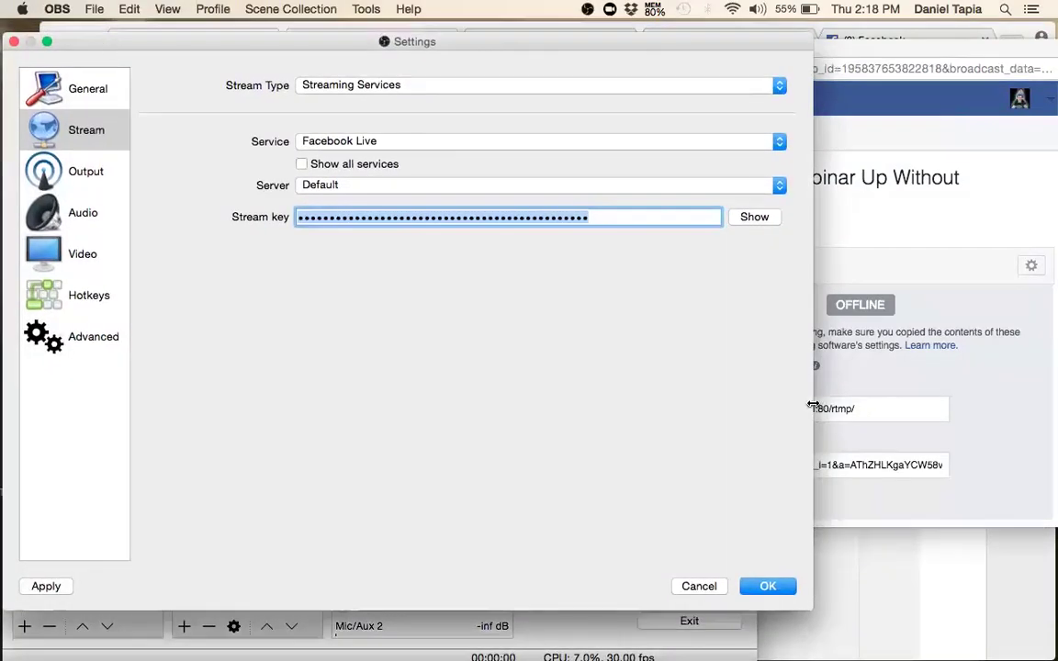
{"action": "left_click_drag", "start_coordinate": [813, 413], "coordinate": [677, 441]}
{"action": "left_click_drag", "start_coordinate": [695, 67], "coordinate": [586, 129]}
{"action": "left_click_drag", "start_coordinate": [691, 44], "coordinate": [771, 41]}
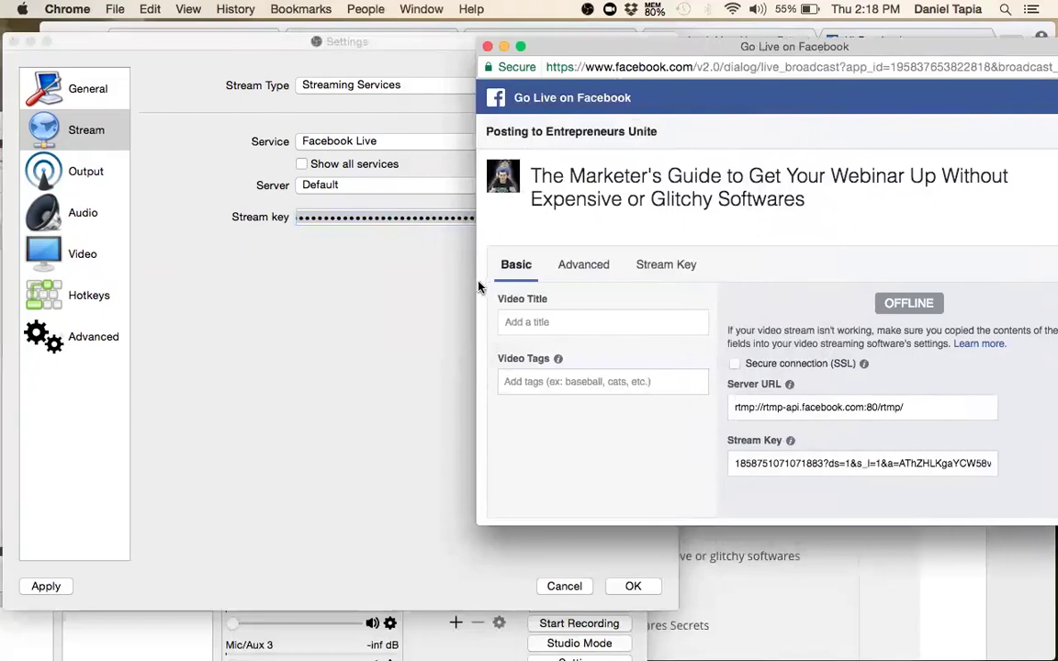
{"action": "left_click_drag", "start_coordinate": [477, 281], "coordinate": [614, 276]}
{"action": "left_click_drag", "start_coordinate": [786, 46], "coordinate": [774, 33]}
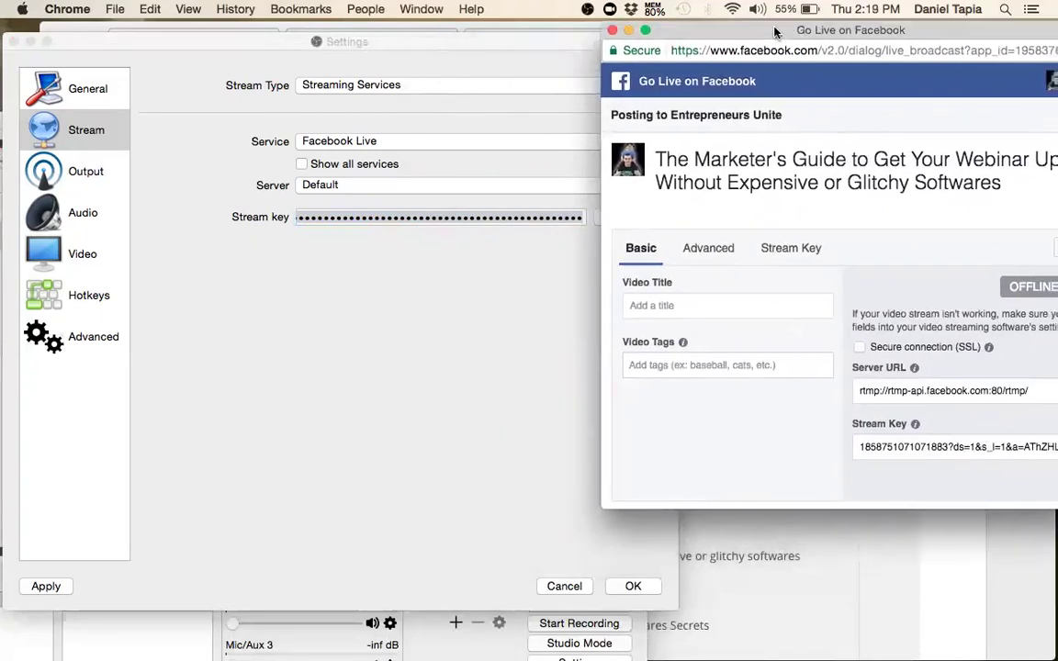
Paste the Facebook stream key into OBS's Stream key field and verify it via Show/Hide
{"action": "left_click", "coordinate": [930, 448]}
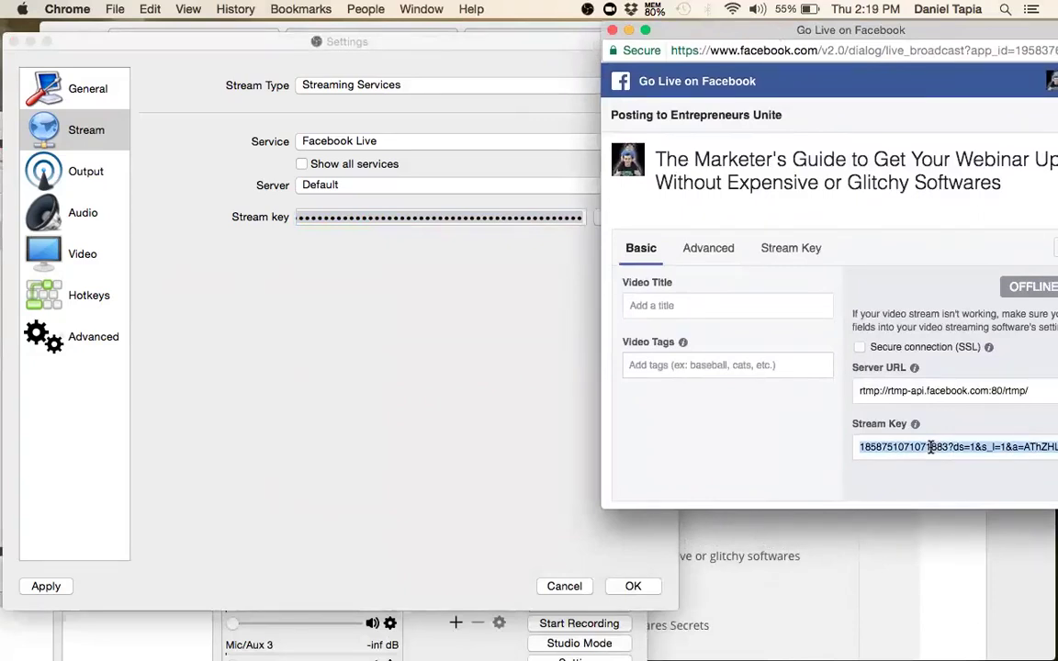
{"action": "left_click", "coordinate": [495, 213]}
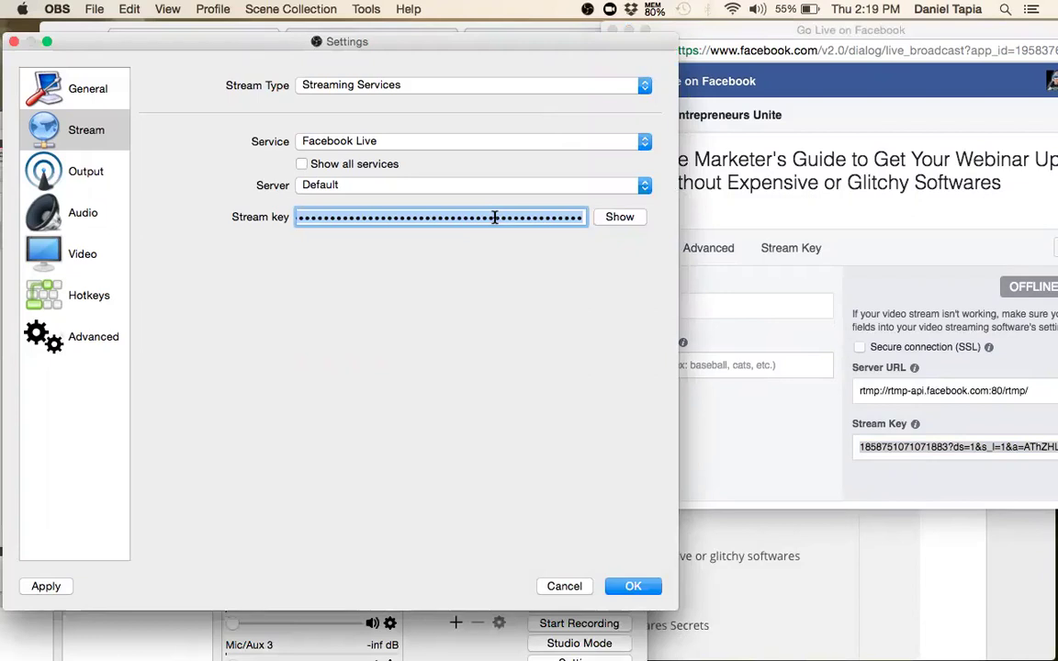
{"action": "key", "text": "super+v"}
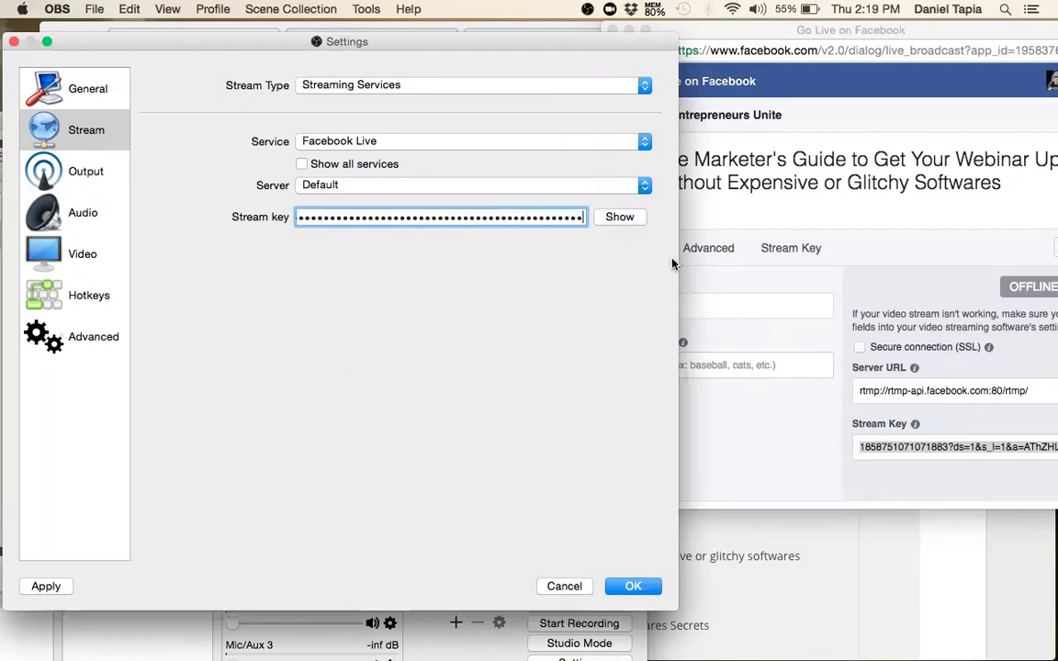
{"action": "left_click", "coordinate": [620, 218]}
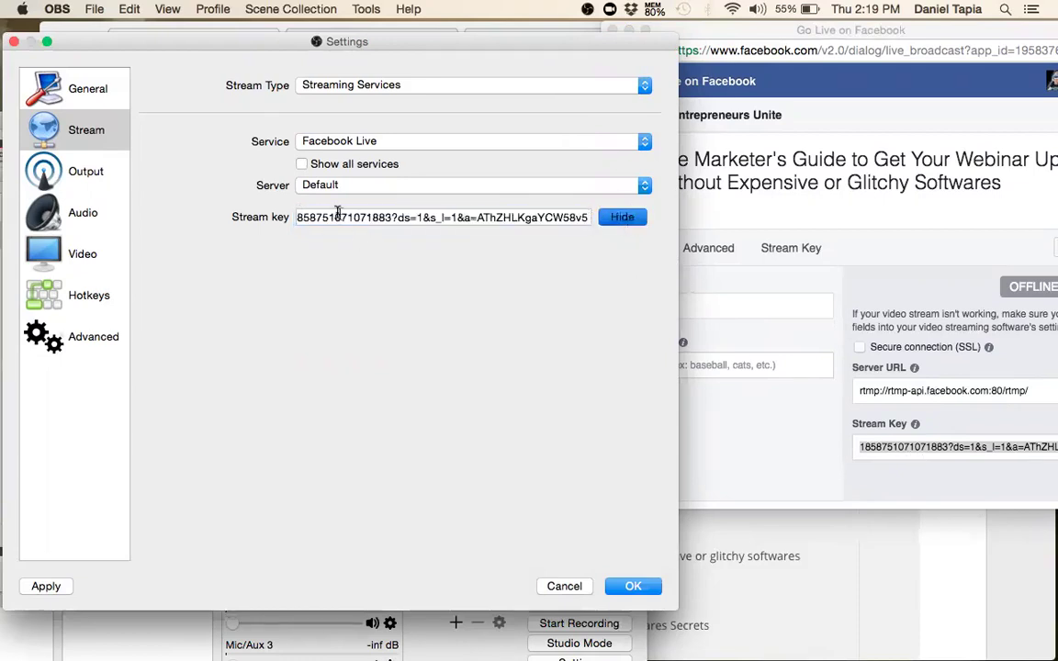
{"action": "left_click", "coordinate": [337, 211]}
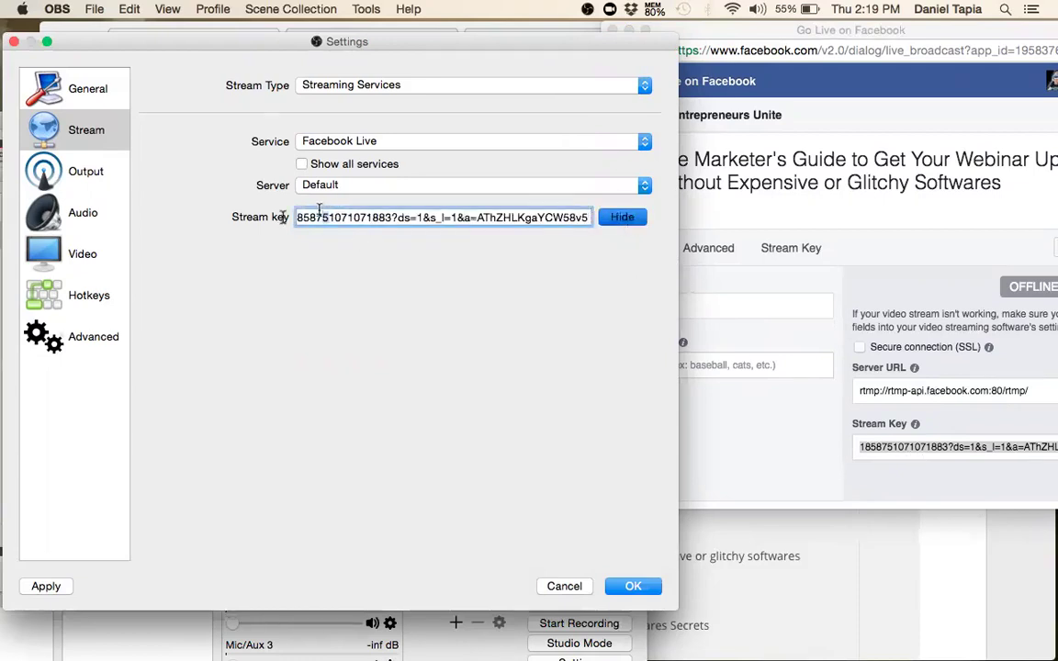
{"action": "left_click", "coordinate": [611, 224]}
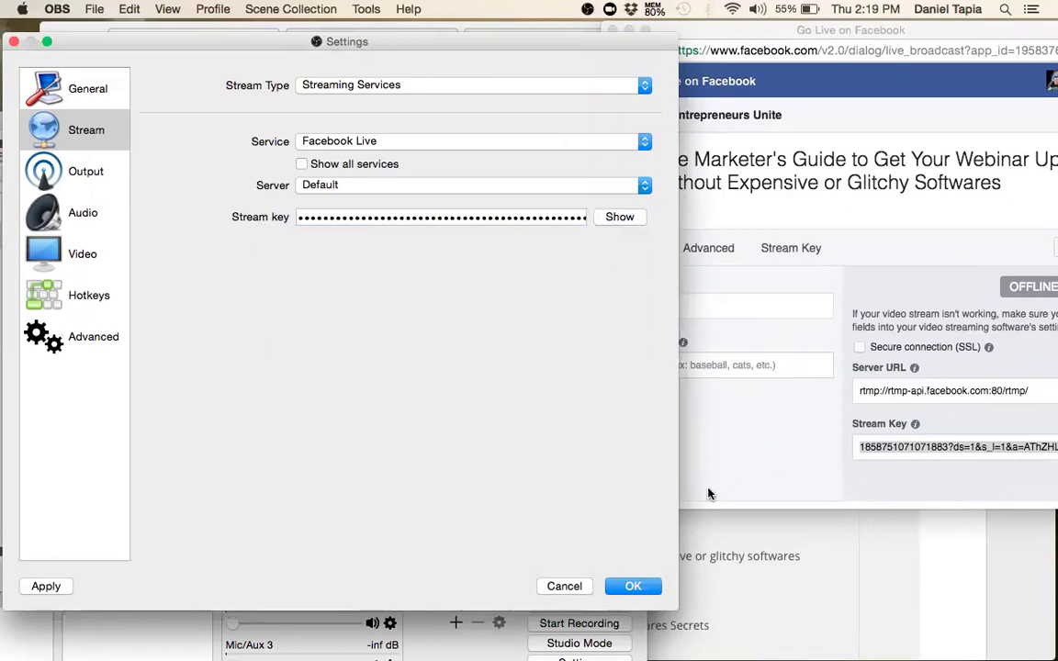
Save the stream settings and start streaming to Facebook Live
{"action": "left_click", "coordinate": [628, 586]}
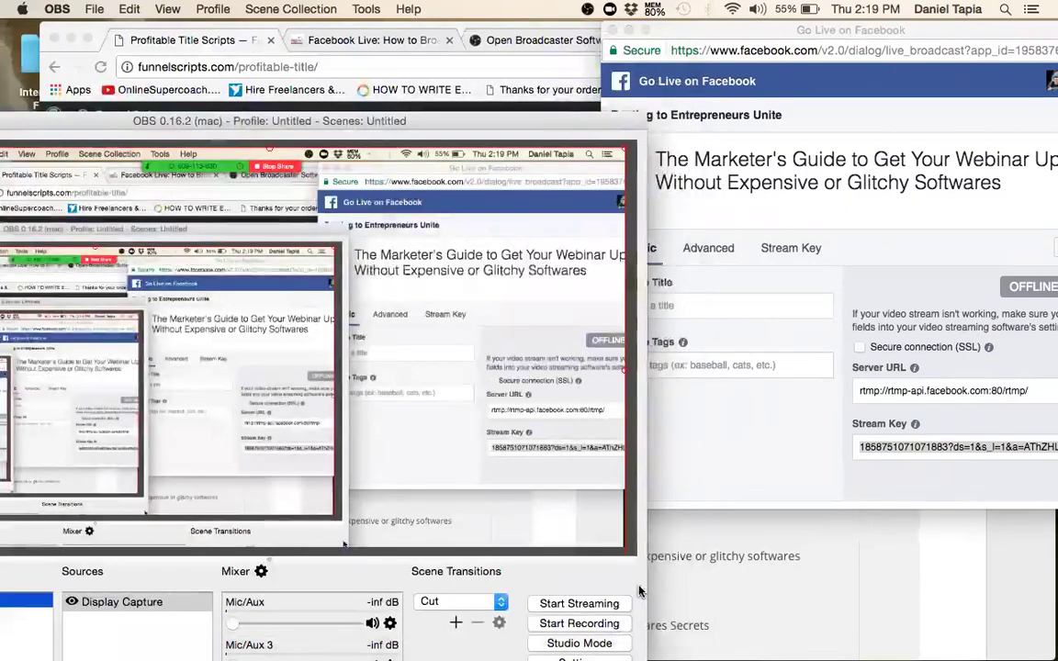
{"action": "left_click_drag", "start_coordinate": [506, 121], "coordinate": [671, 28]}
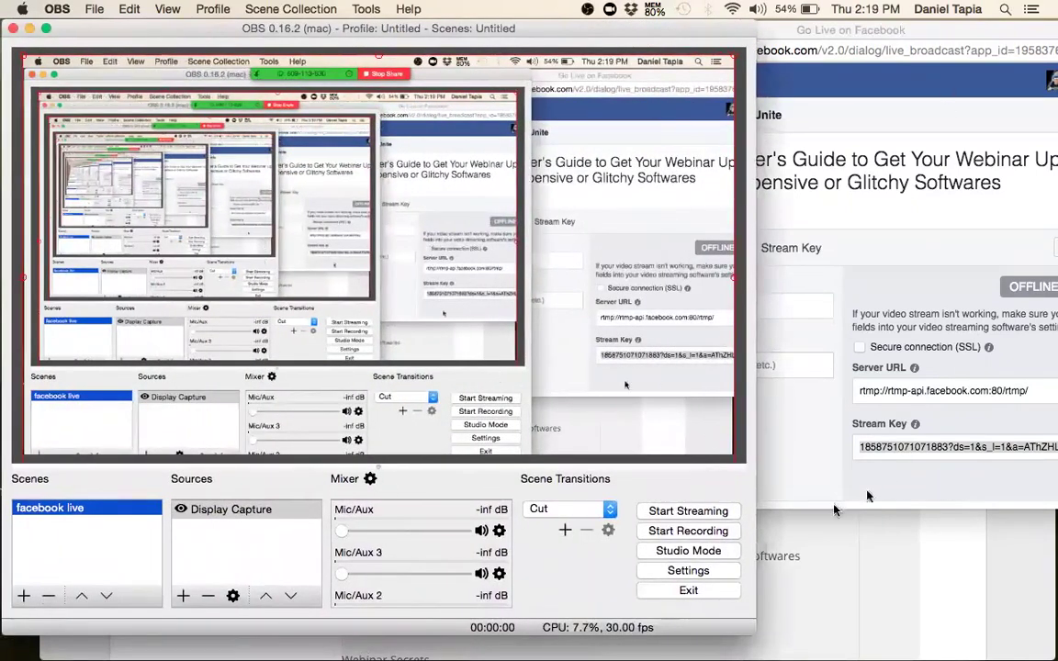
{"action": "left_click", "coordinate": [725, 511]}
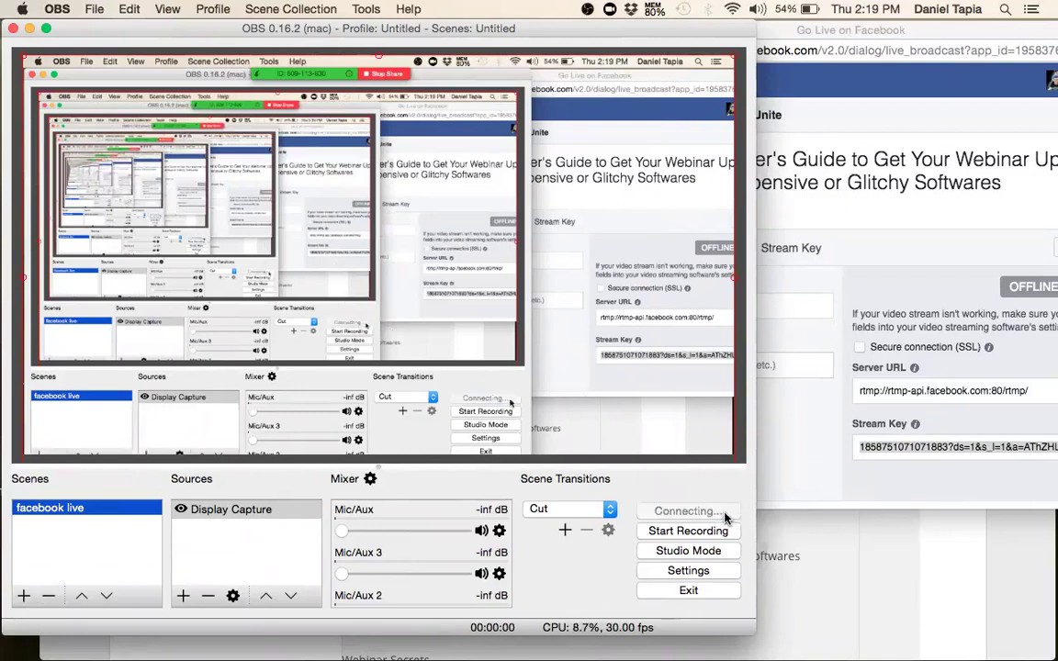
Bring the Go Live on Facebook window forward and enlarge it
{"action": "left_click", "coordinate": [861, 38]}
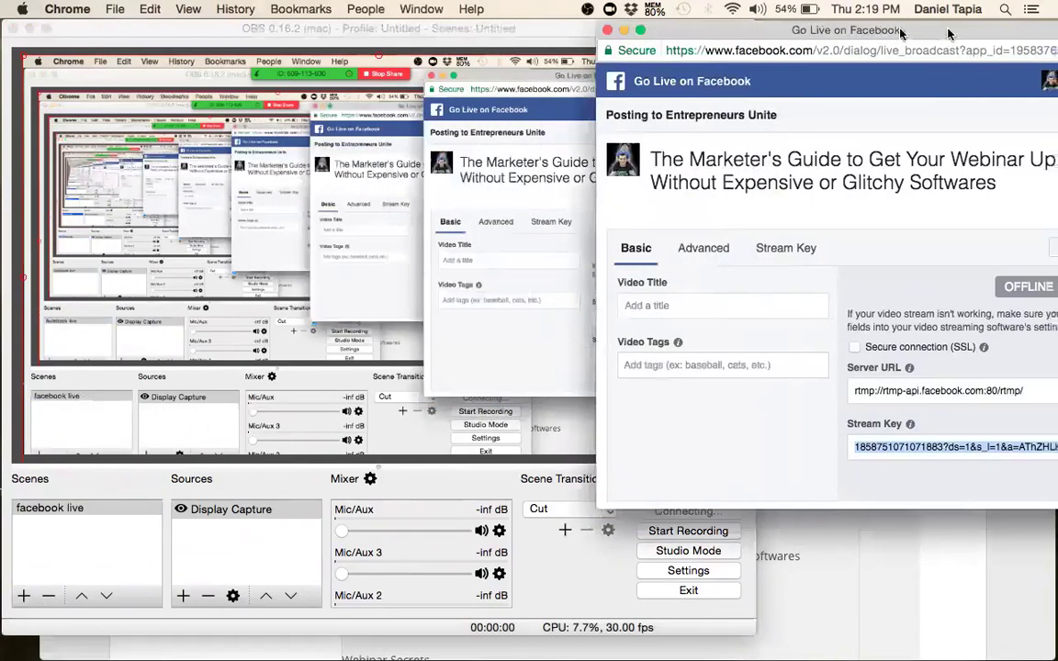
{"action": "left_click_drag", "start_coordinate": [868, 34], "coordinate": [880, 33]}
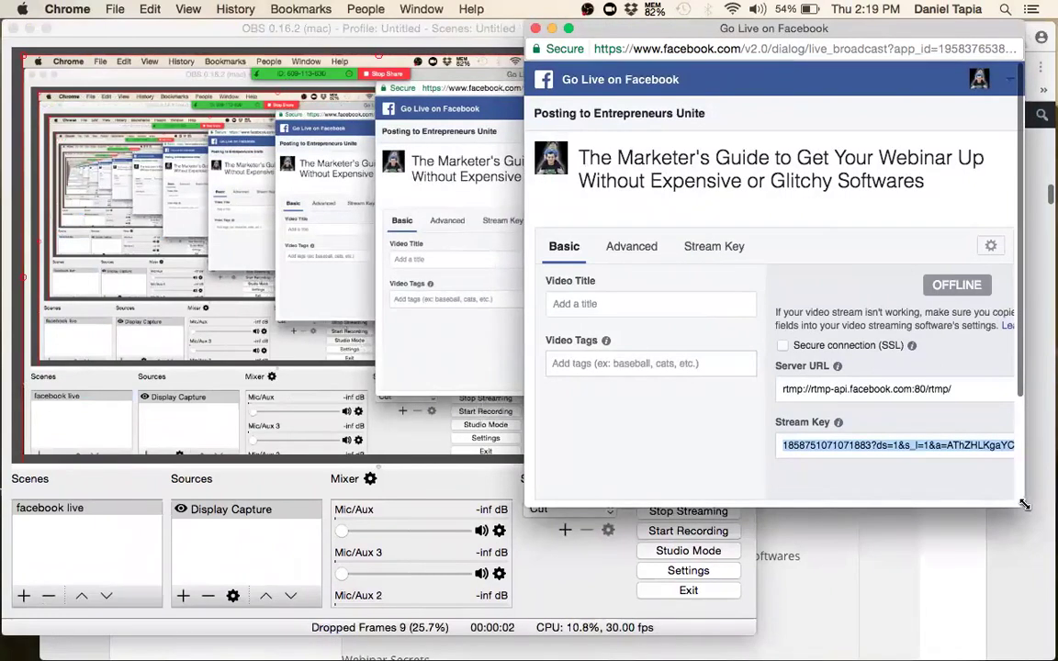
{"action": "left_click_drag", "start_coordinate": [1022, 506], "coordinate": [1046, 633]}
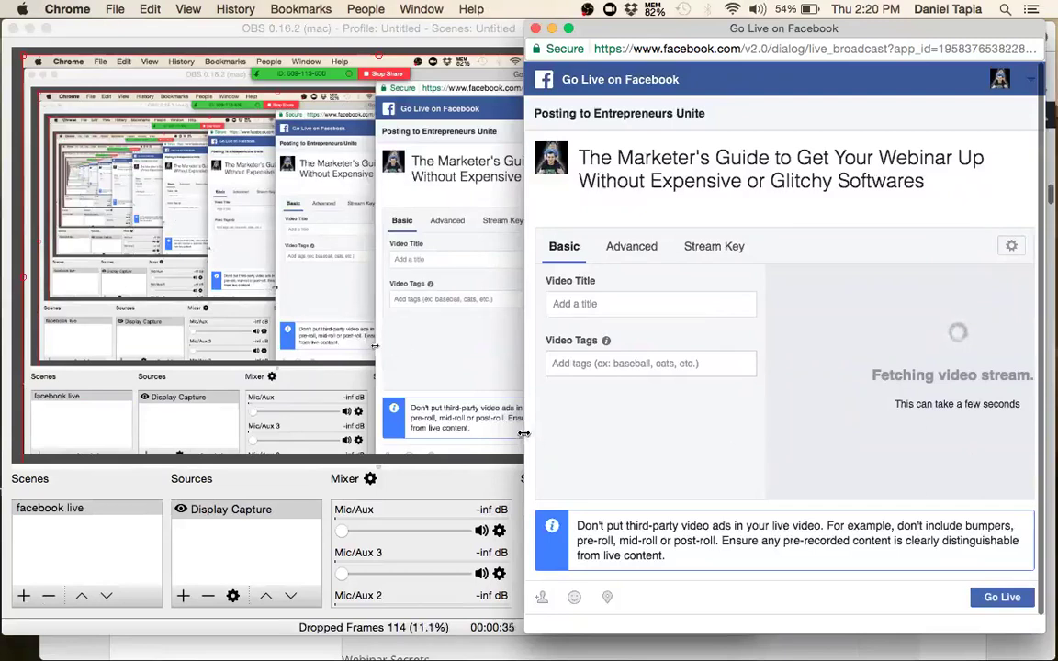
Widen the Go Live window to the left and minimise OBS
{"action": "left_click_drag", "start_coordinate": [524, 432], "coordinate": [380, 429]}
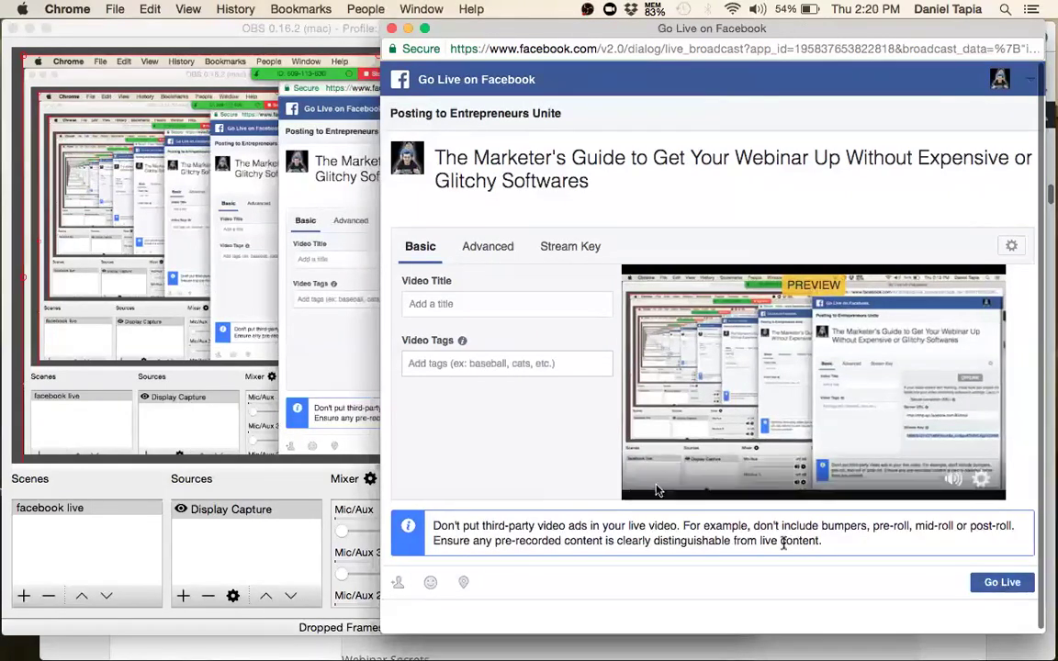
{"action": "left_click", "coordinate": [30, 29]}
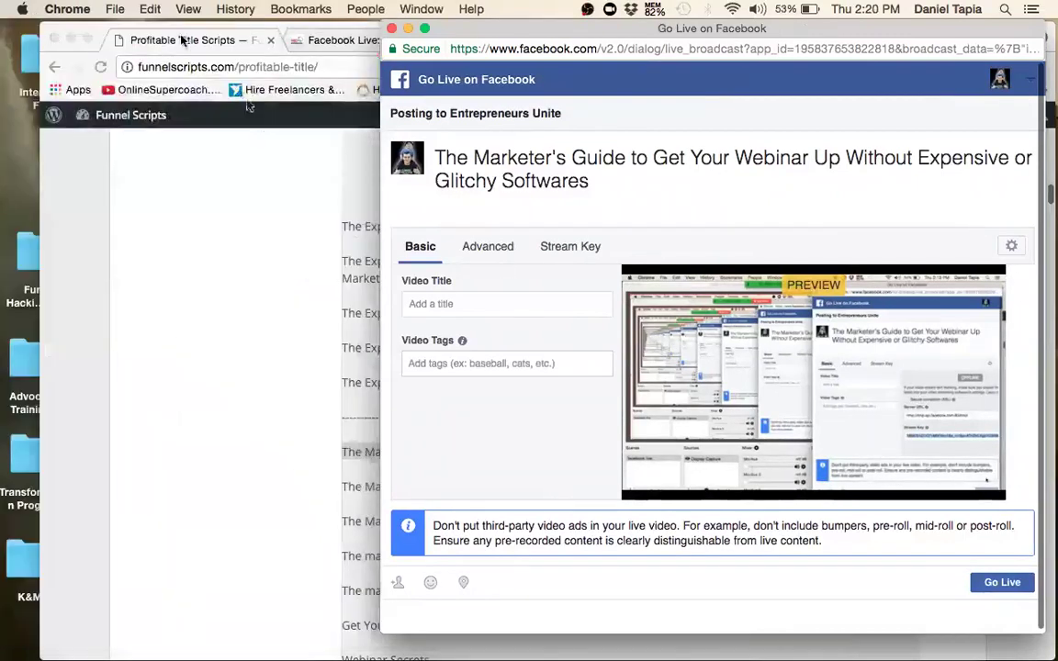
Run the PowerPoint slide show from slide 1, then end it and minimise PowerPoint
{"action": "left_click", "coordinate": [66, 35]}
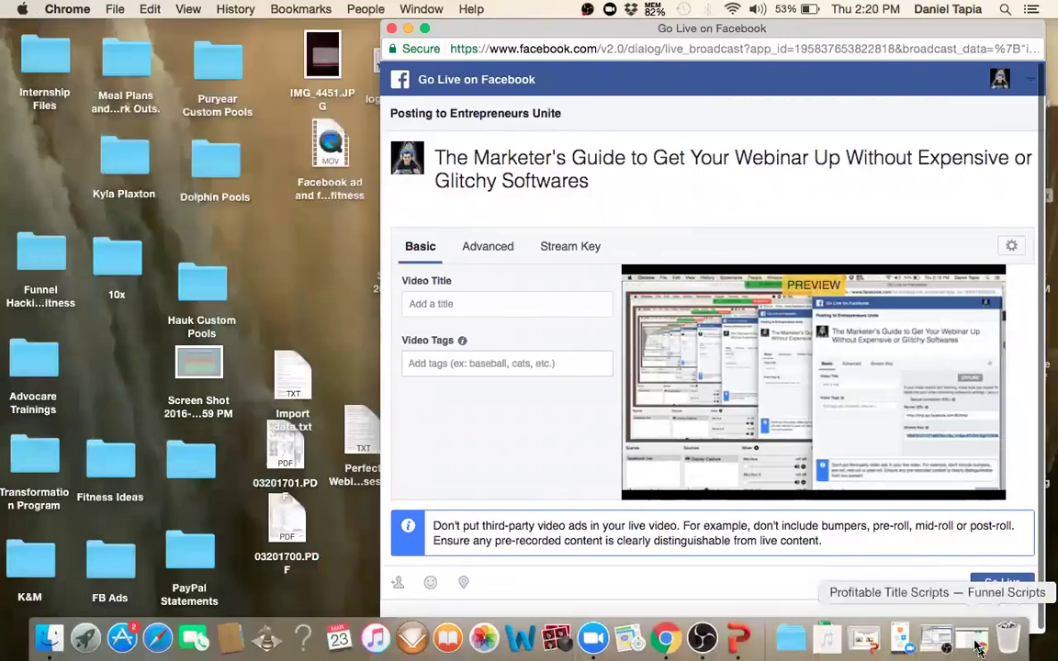
{"action": "left_click", "coordinate": [861, 649]}
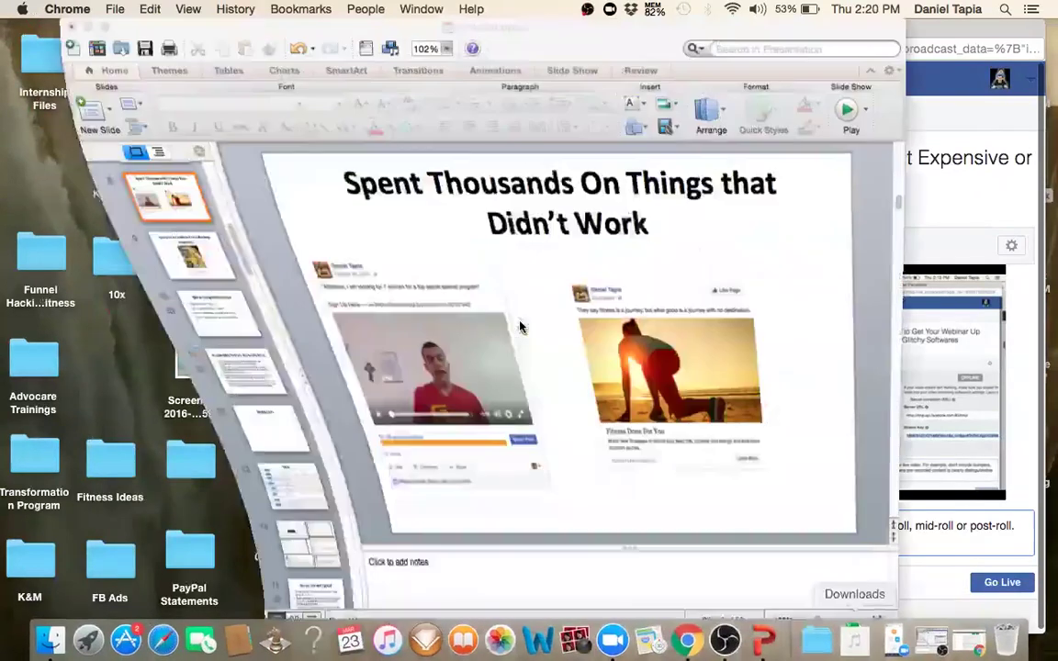
{"action": "left_click", "coordinate": [114, 204]}
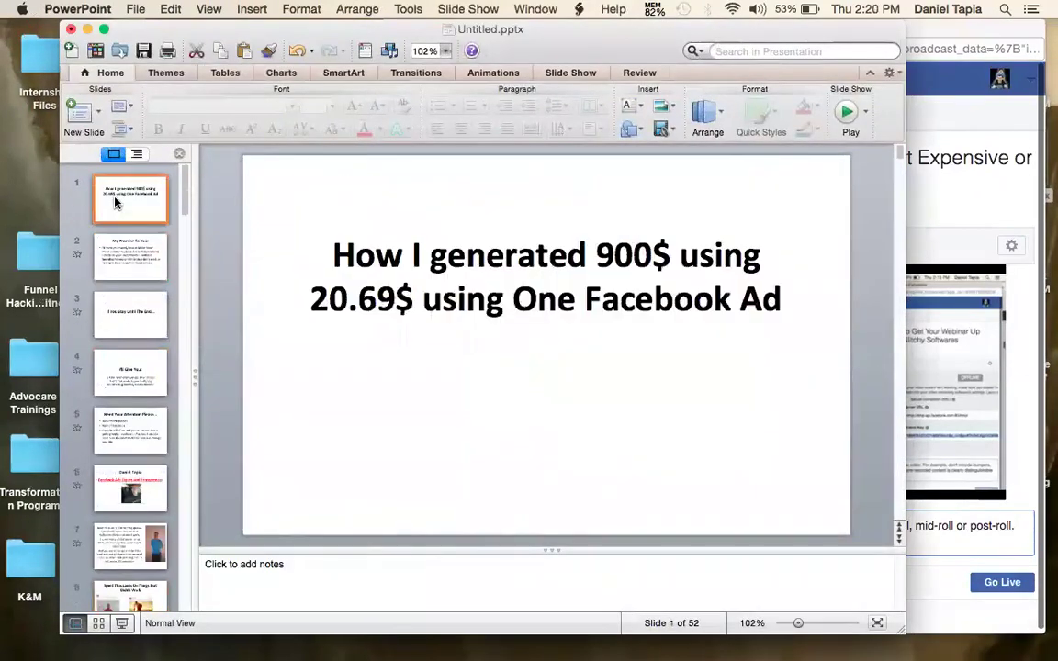
{"action": "left_click", "coordinate": [123, 623]}
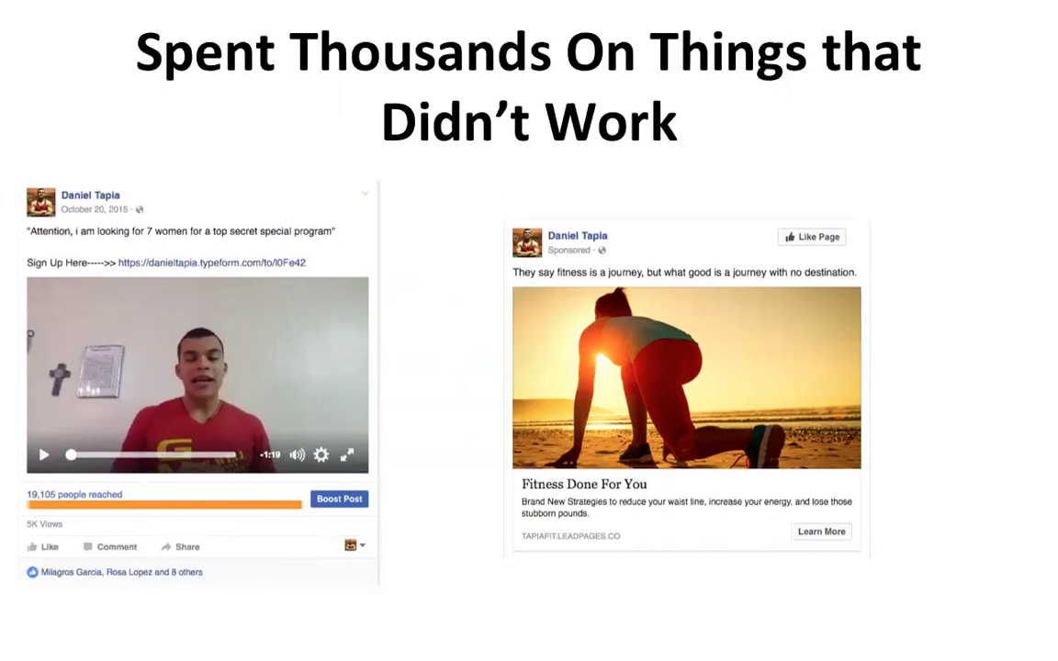
{"action": "key", "text": "Escape"}
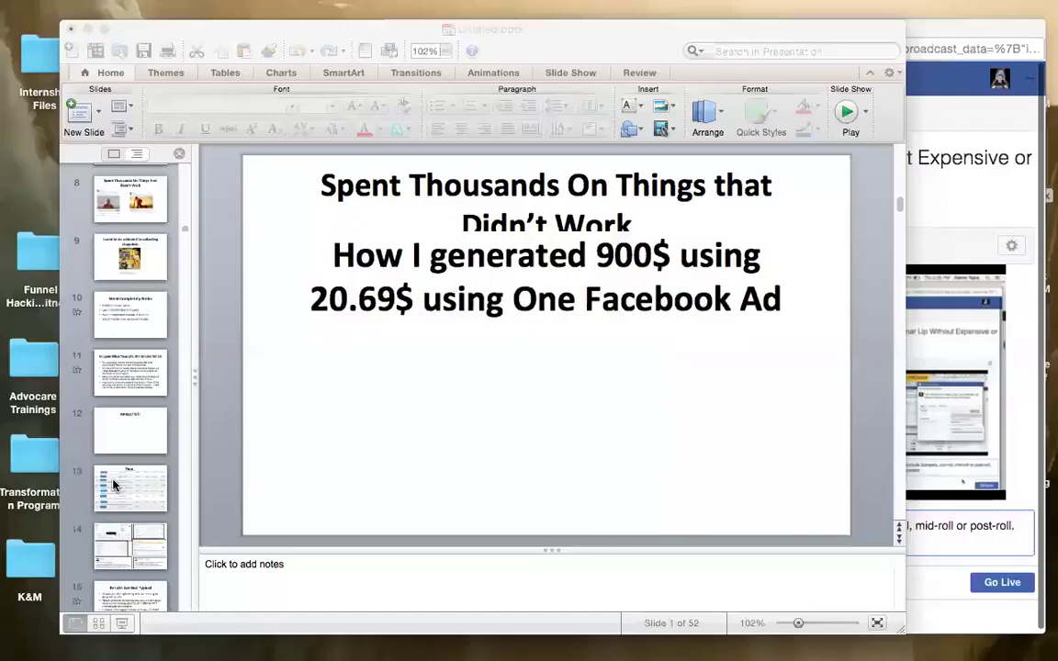
{"action": "scroll", "coordinate": [129, 306], "scroll_direction": "down", "scroll_amount": 15}
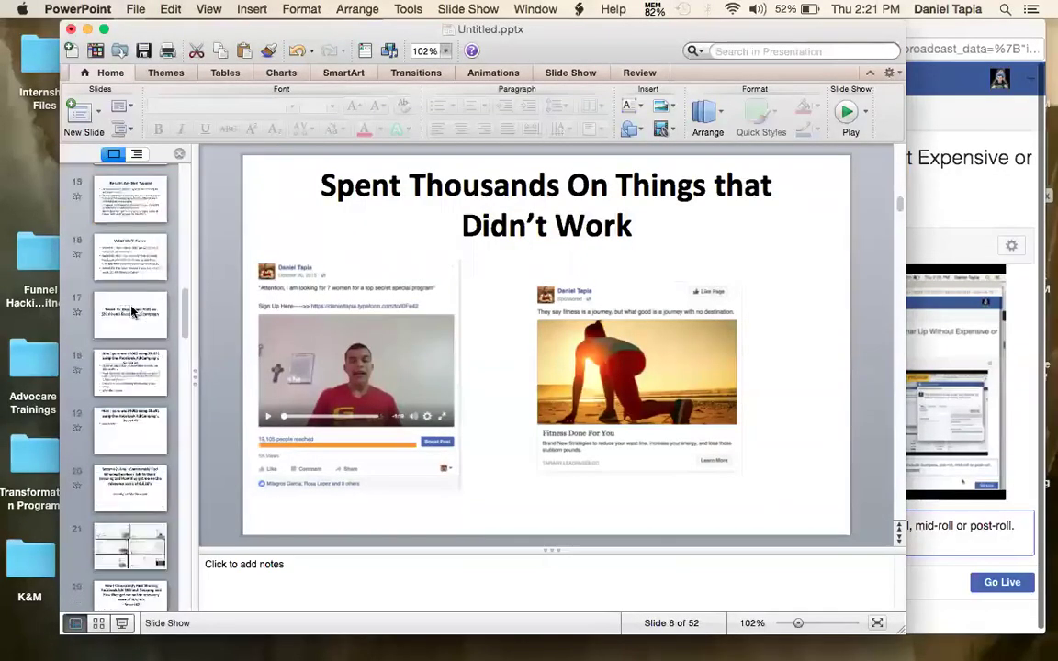
{"action": "left_click", "coordinate": [87, 29]}
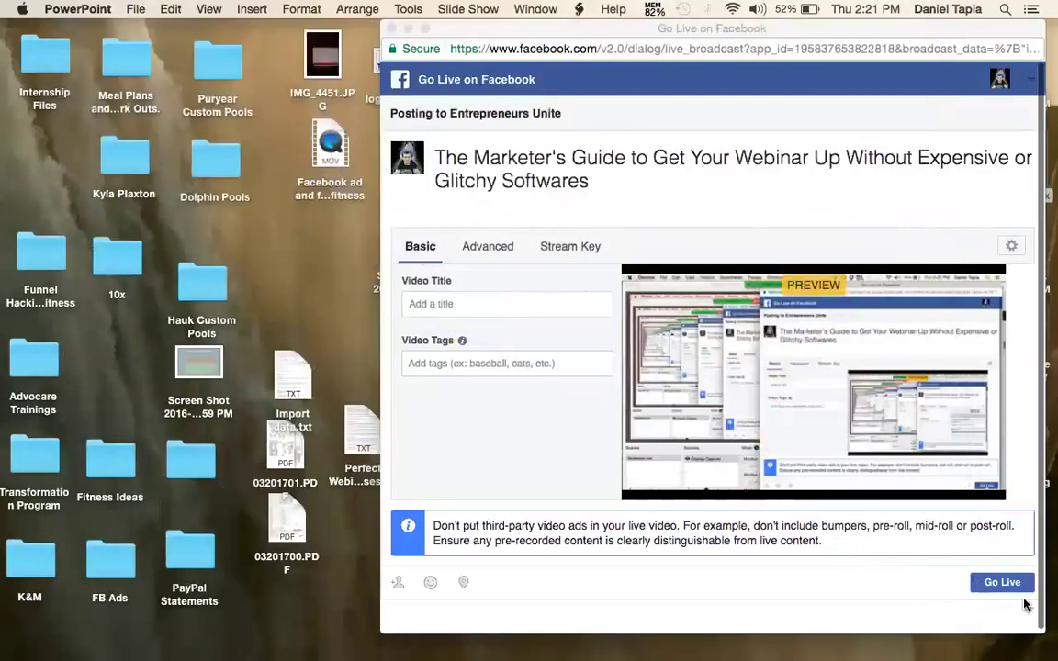
{"action": "left_click", "coordinate": [1010, 585]}
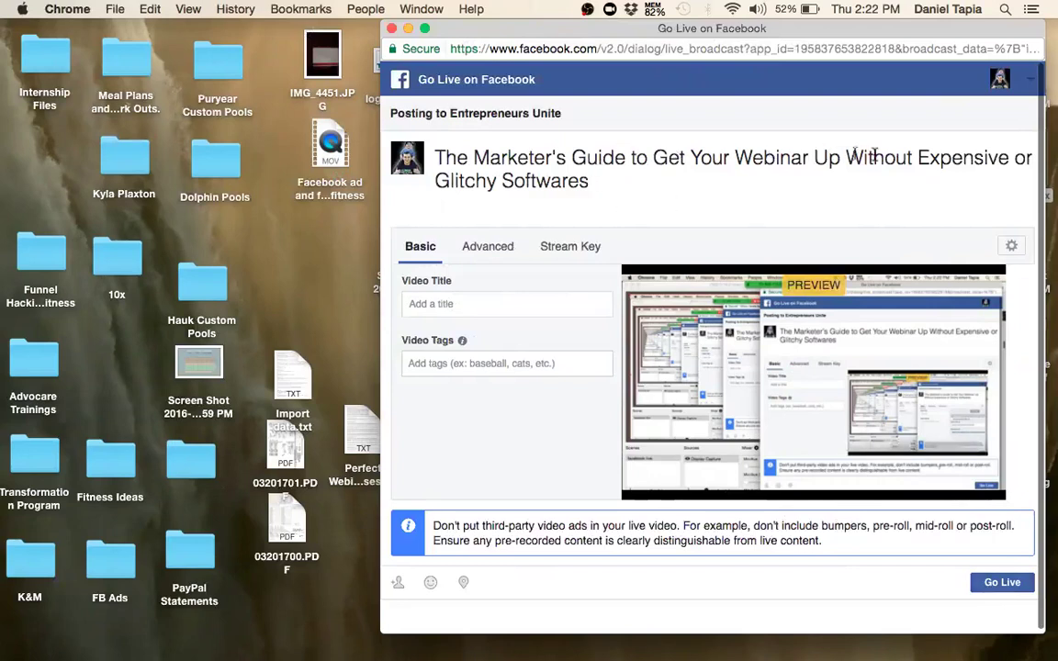
{"action": "left_click_drag", "start_coordinate": [917, 159], "coordinate": [971, 204]}
{"action": "left_click", "coordinate": [955, 180]}
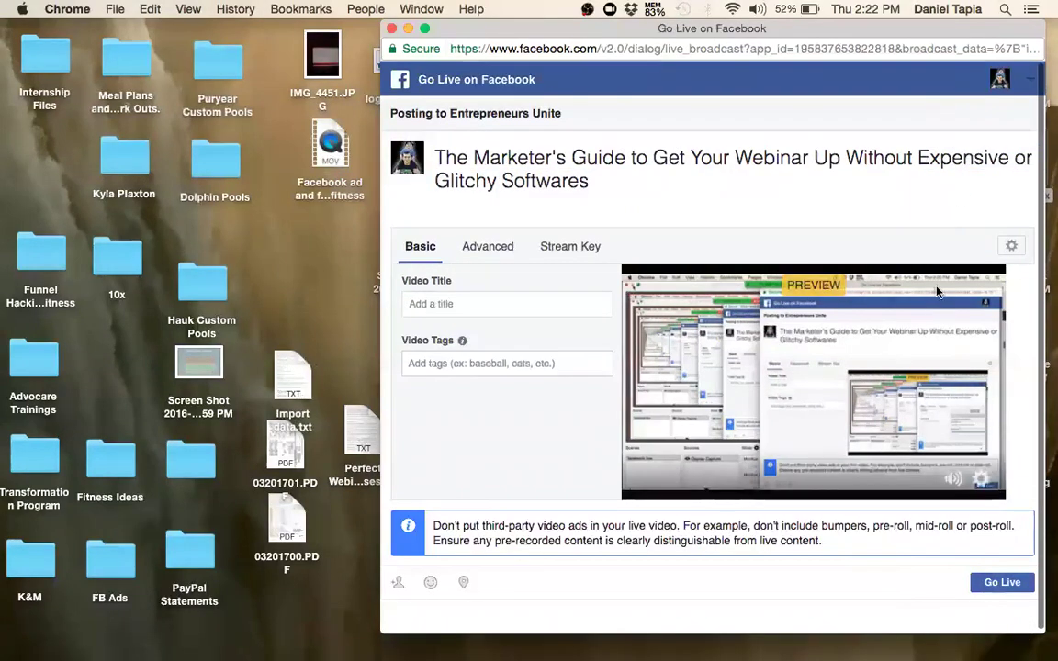
{"action": "mouse_move", "coordinate": [1047, 650]}
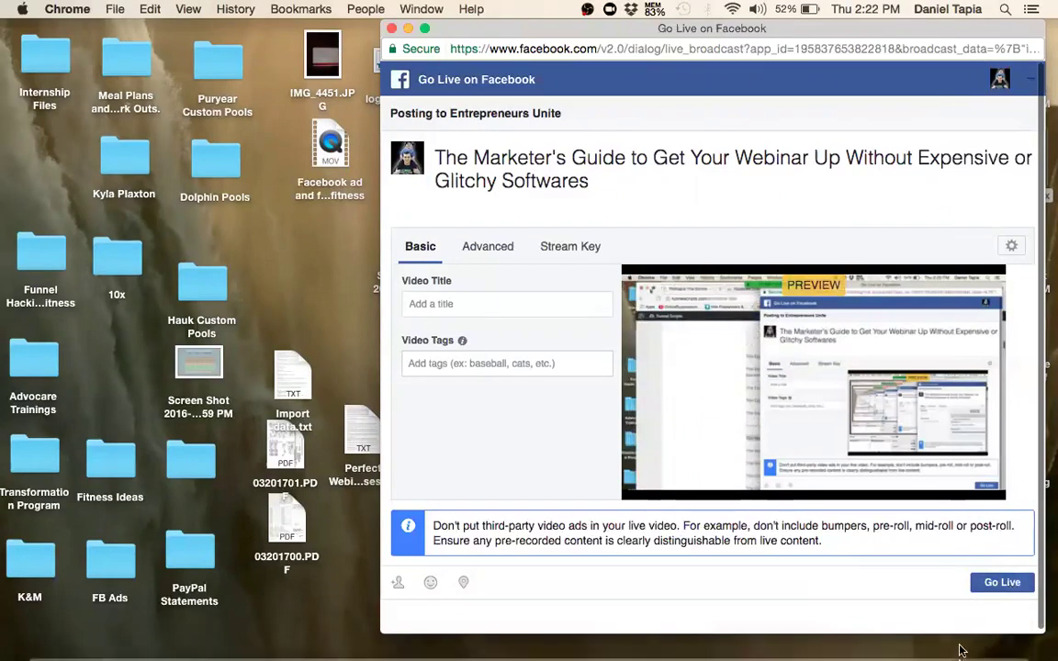
{"action": "mouse_move", "coordinate": [941, 650]}
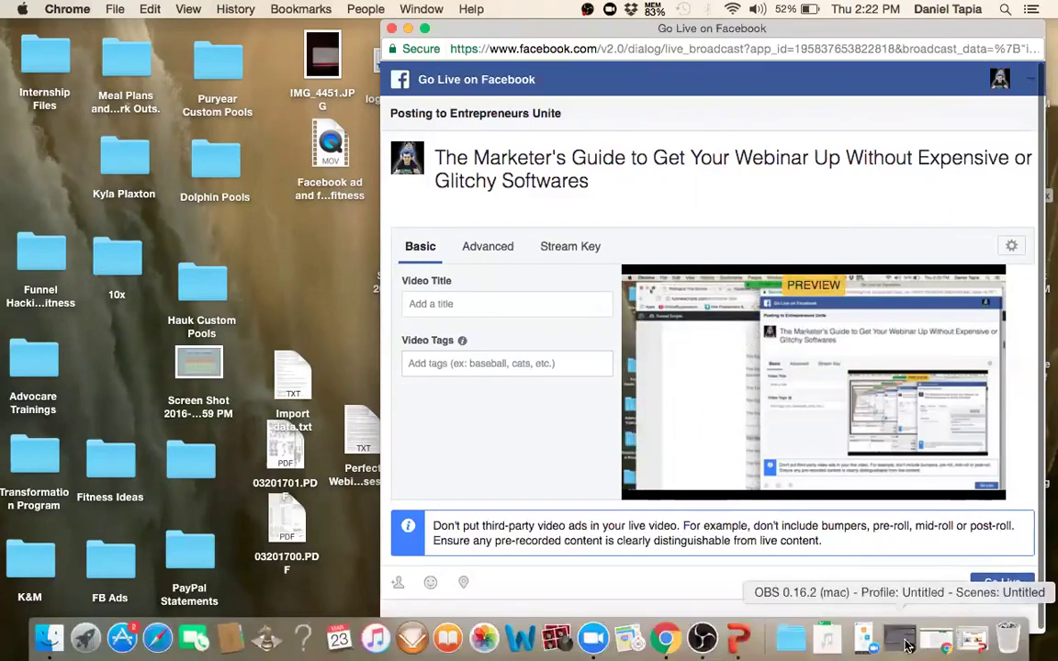
Stop the Facebook Live stream and quit OBS, confirming the exit
{"action": "left_click", "coordinate": [907, 645]}
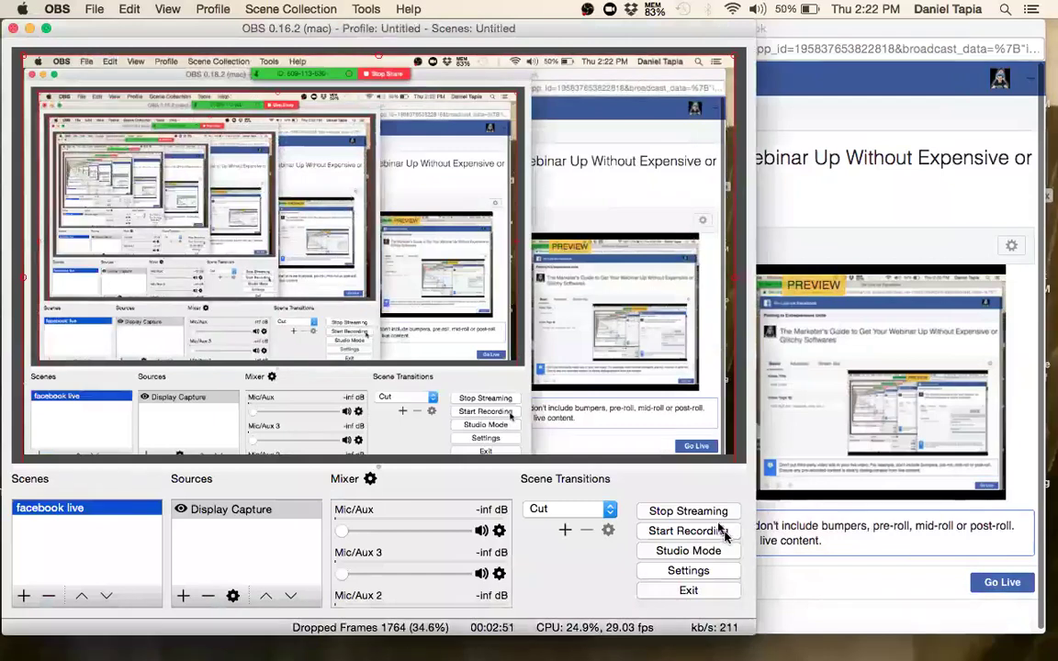
{"action": "left_click", "coordinate": [713, 513]}
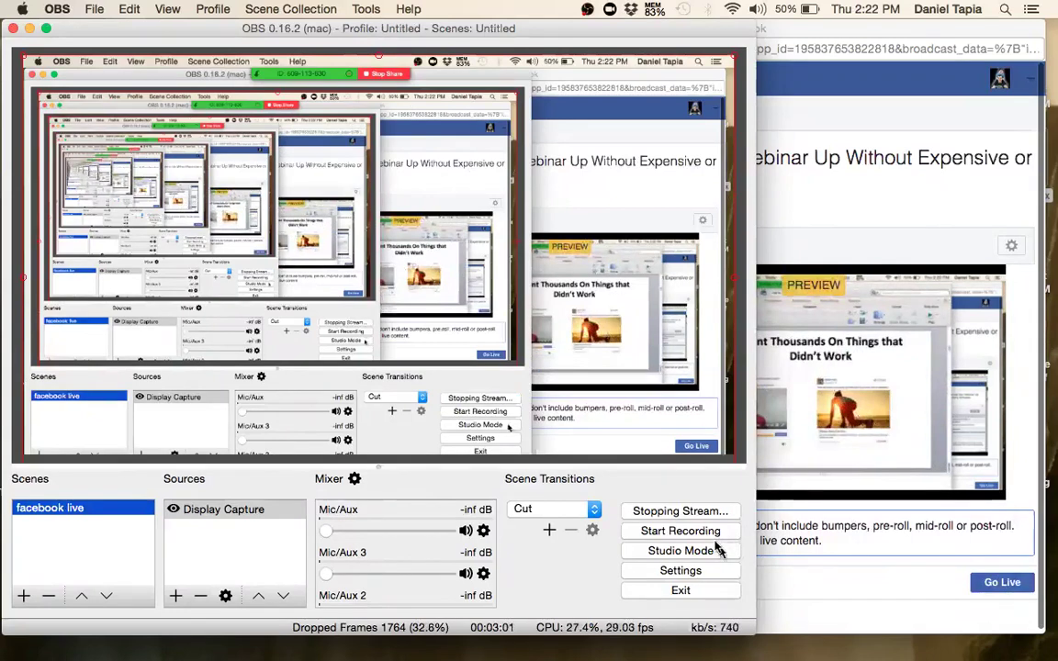
{"action": "left_click", "coordinate": [698, 595]}
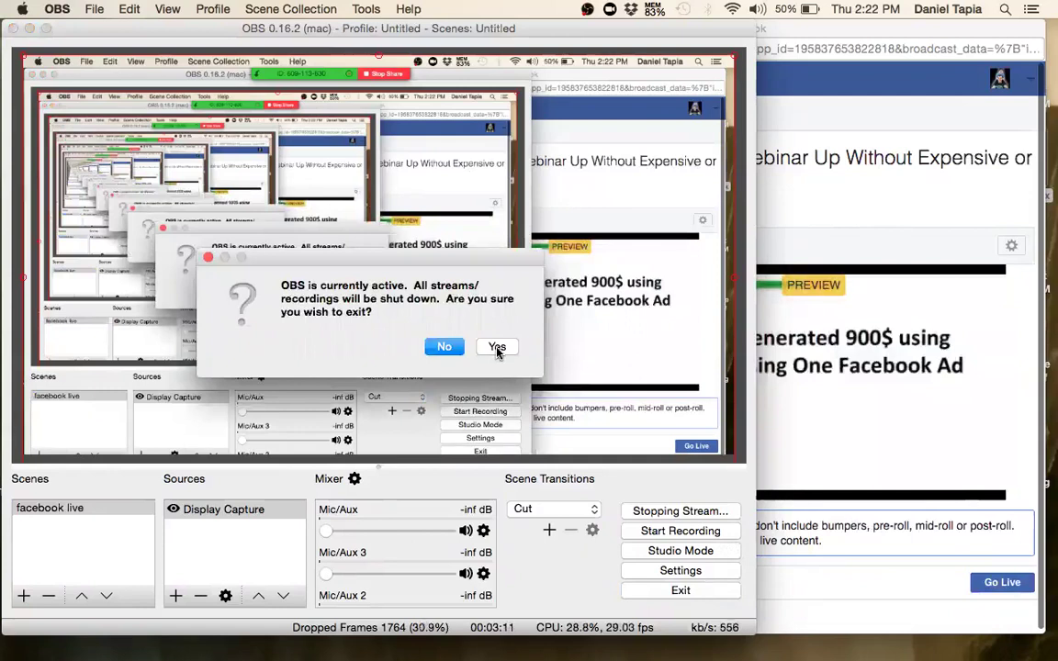
{"action": "left_click", "coordinate": [497, 347]}
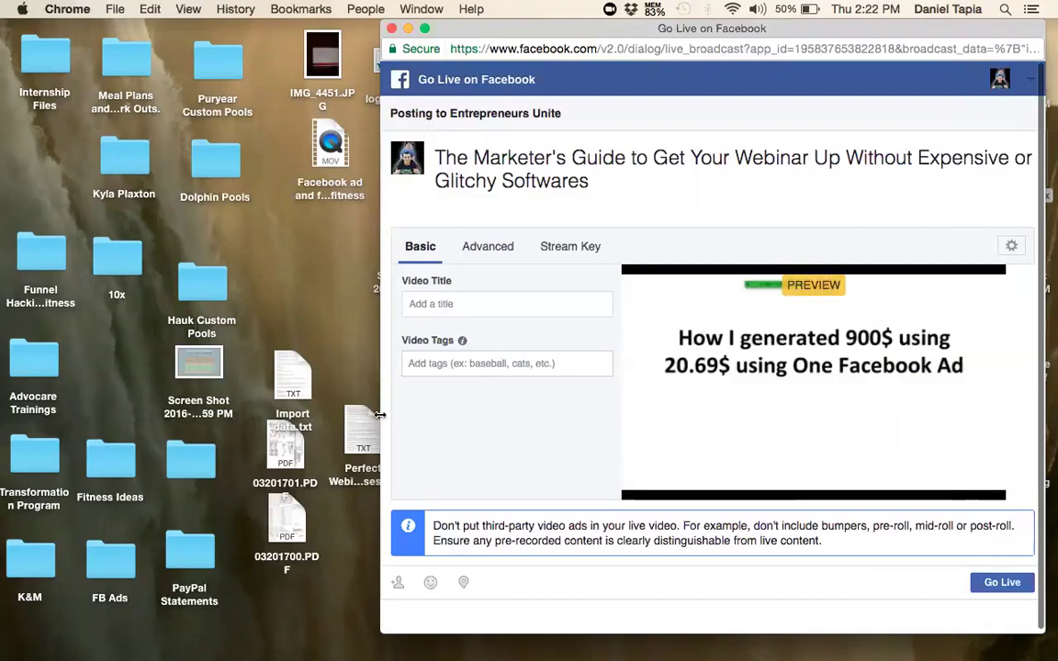
Stretch the Go Live on Facebook window leftward across the screen
{"action": "left_click_drag", "start_coordinate": [384, 419], "coordinate": [45, 418]}
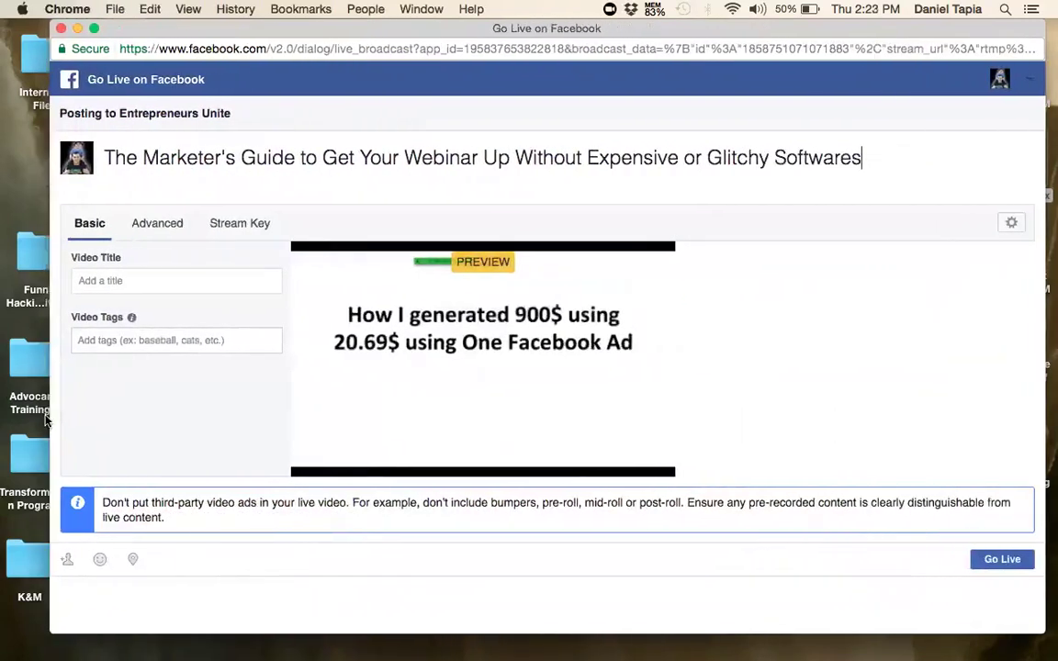
{"action": "left_click", "coordinate": [647, 456]}
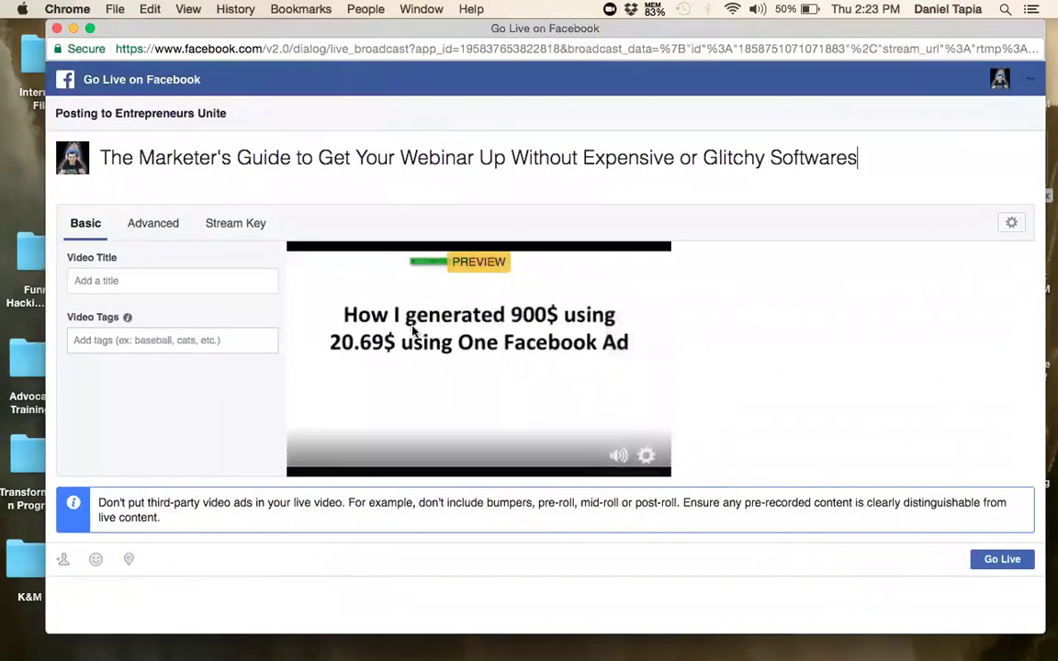